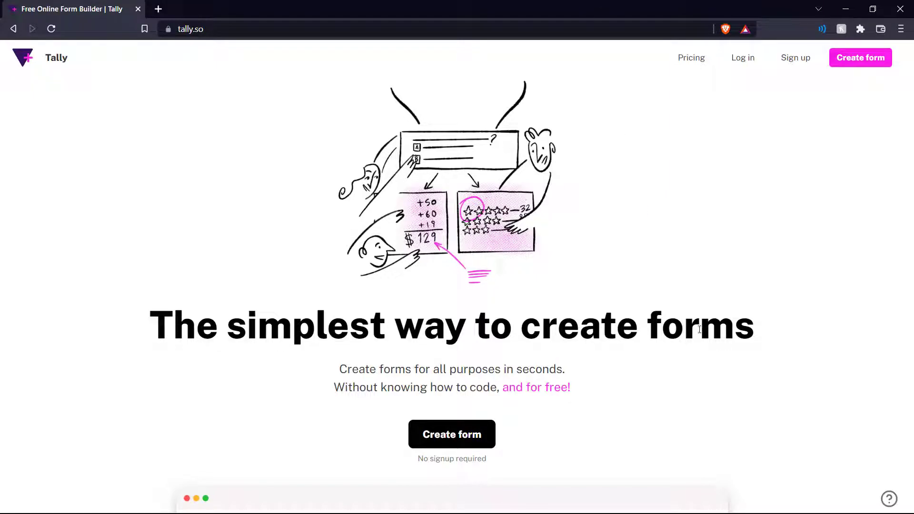
# - Create a new untitled form at tally.so/create, showing the blank-form or template choice
pyautogui.scroll(-2, 681, 324)
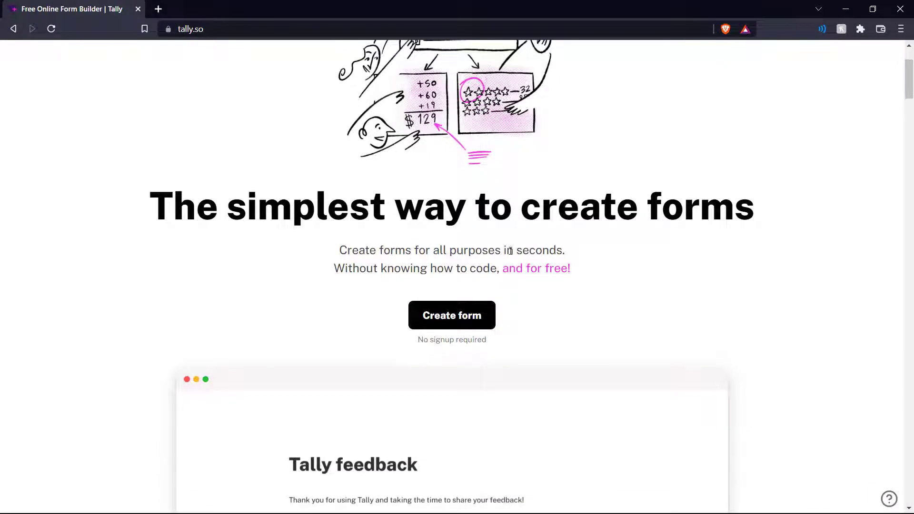
pyautogui.scroll(-5, 623, 256)
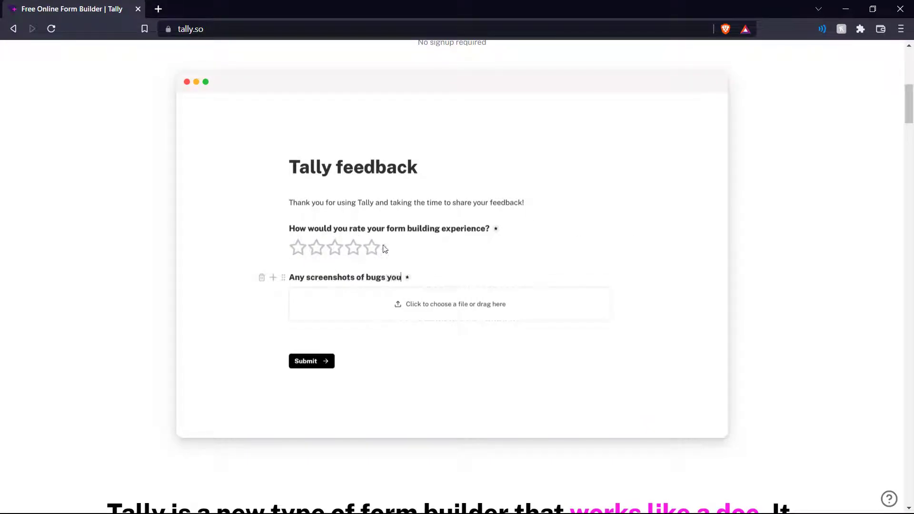
pyautogui.scroll(-5, 545, 300)
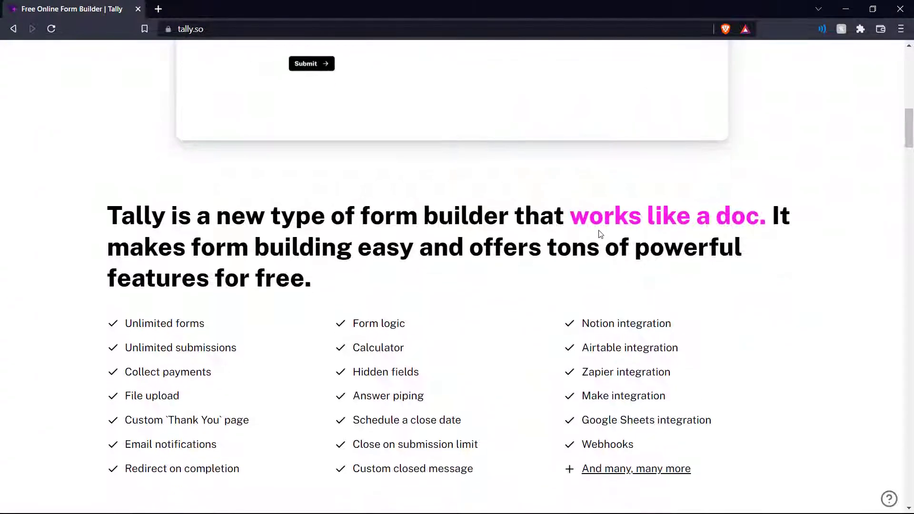
pyautogui.scroll(-13, 513, 330)
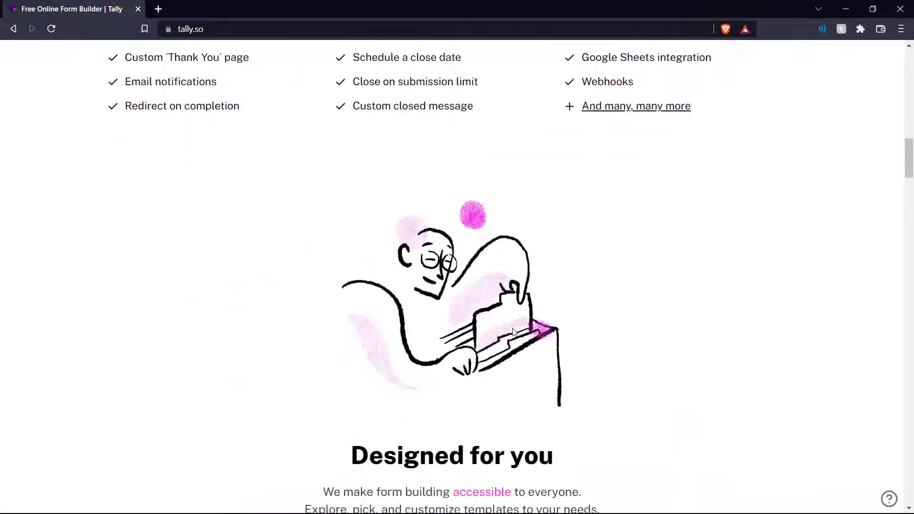
pyautogui.scroll(12, 514, 330)
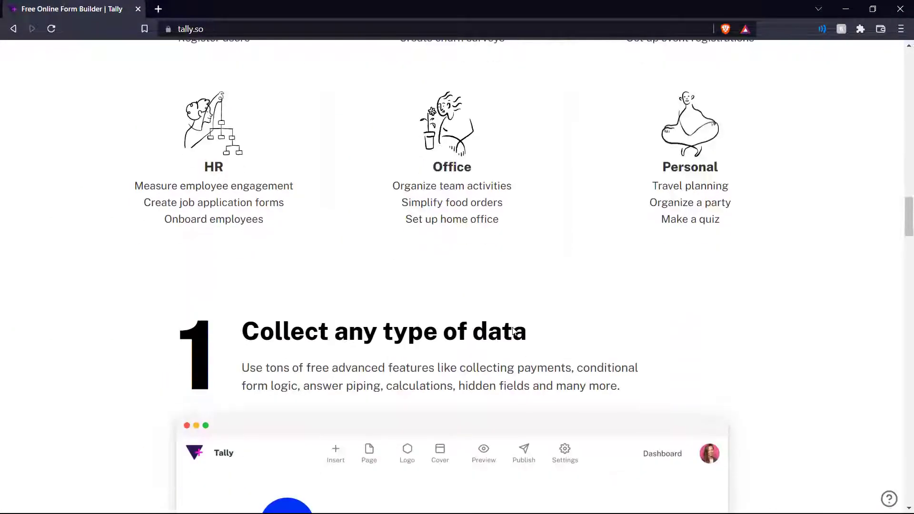
pyautogui.scroll(5, 513, 329)
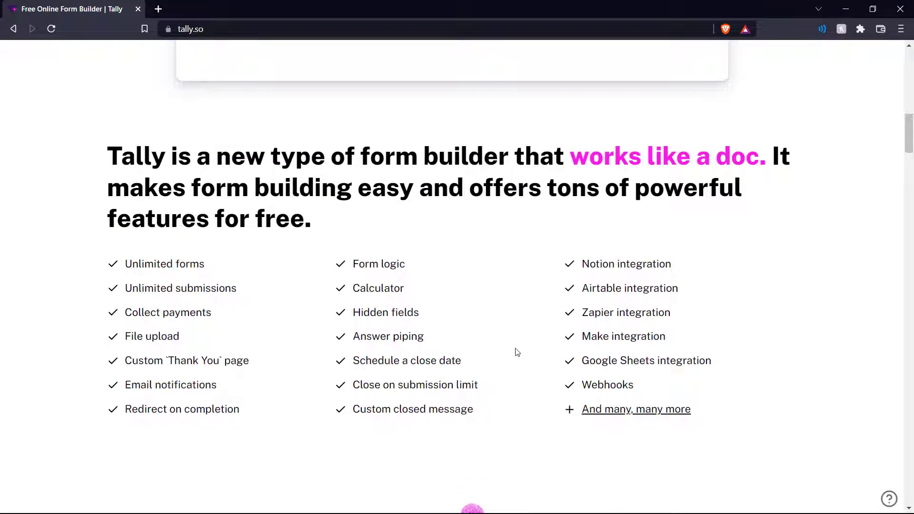
pyautogui.scroll(-5, 517, 352)
pyautogui.scroll(6, 514, 338)
pyautogui.scroll(-2, 526, 342)
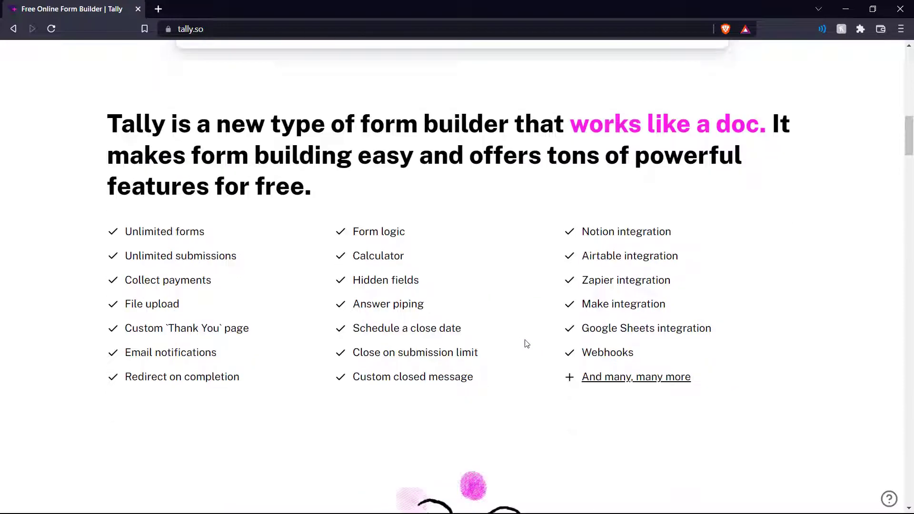
pyautogui.scroll(-11, 526, 344)
pyautogui.scroll(1, 526, 344)
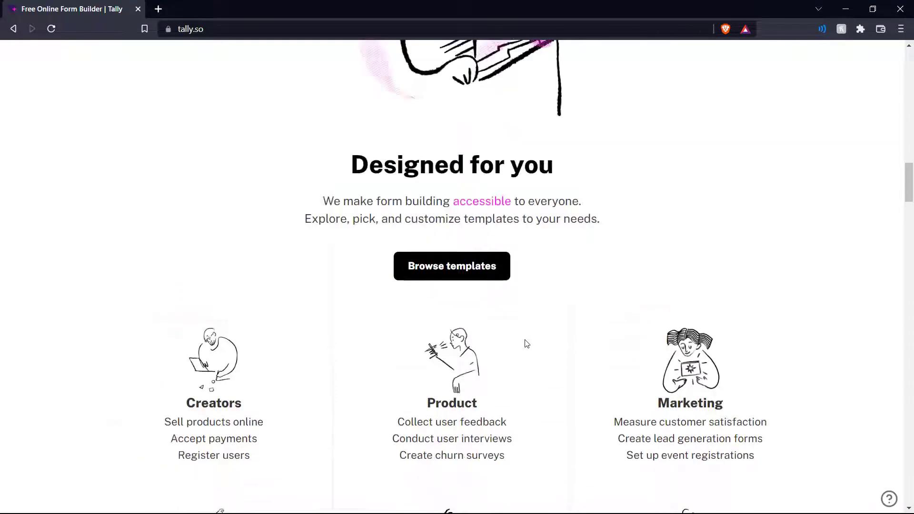
pyautogui.scroll(8, 526, 344)
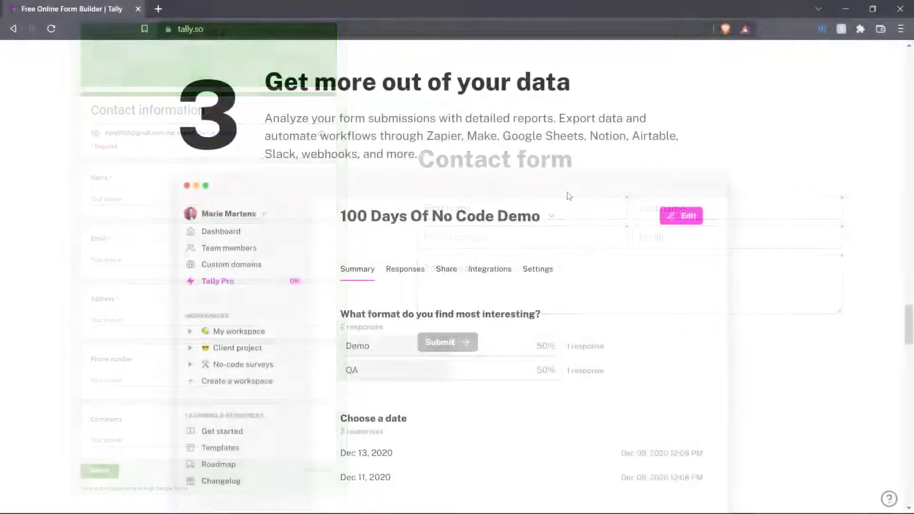
pyautogui.scroll(-15, 525, 340)
pyautogui.scroll(-7, 523, 339)
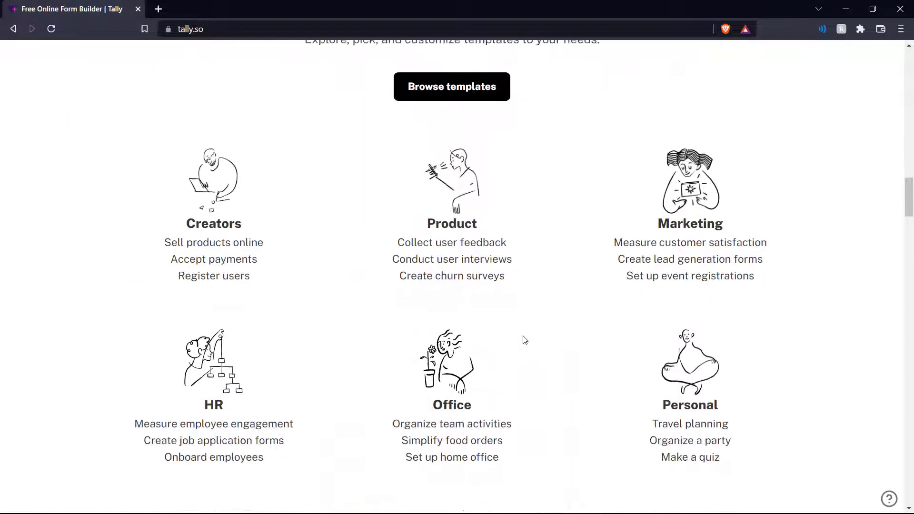
pyautogui.scroll(1, 523, 338)
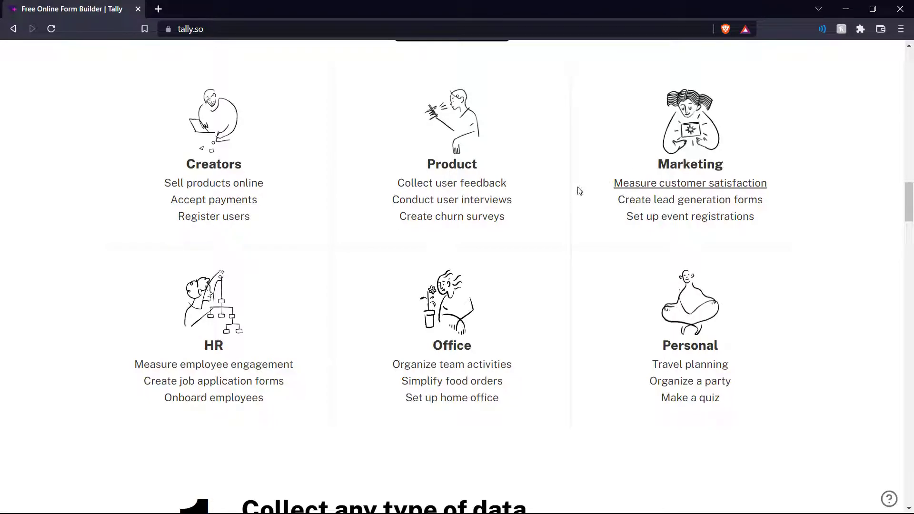
pyautogui.scroll(-8, 568, 196)
pyautogui.scroll(-15, 568, 195)
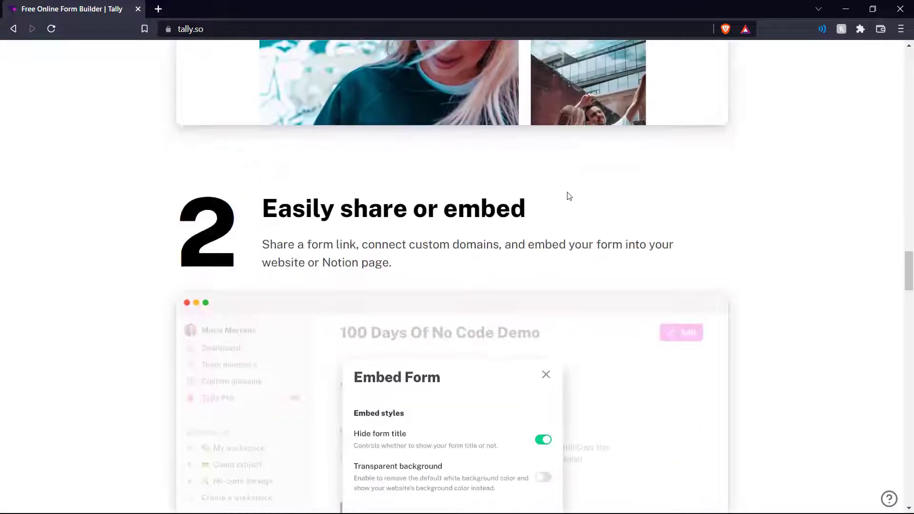
pyautogui.scroll(4, 746, 180)
pyautogui.scroll(-18, 746, 179)
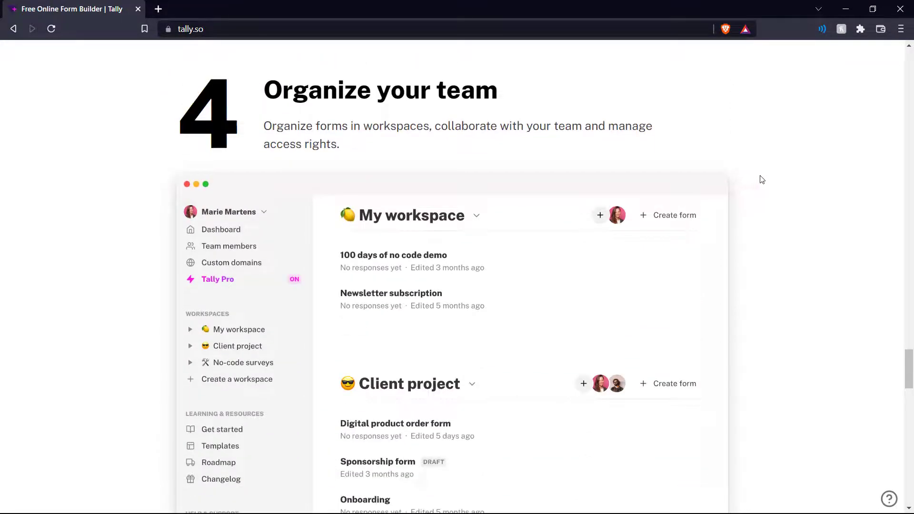
pyautogui.scroll(-6, 755, 179)
pyautogui.scroll(20, 753, 180)
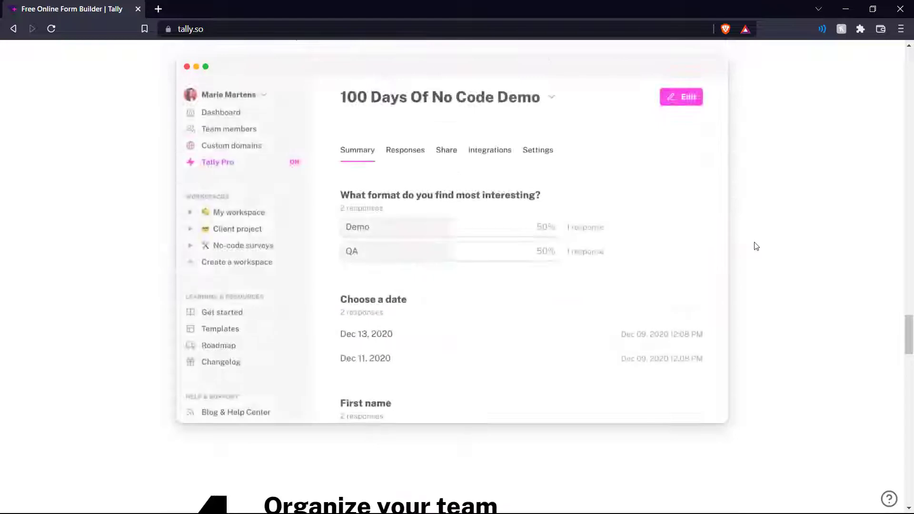
pyautogui.scroll(6, 756, 246)
pyautogui.scroll(-20, 754, 245)
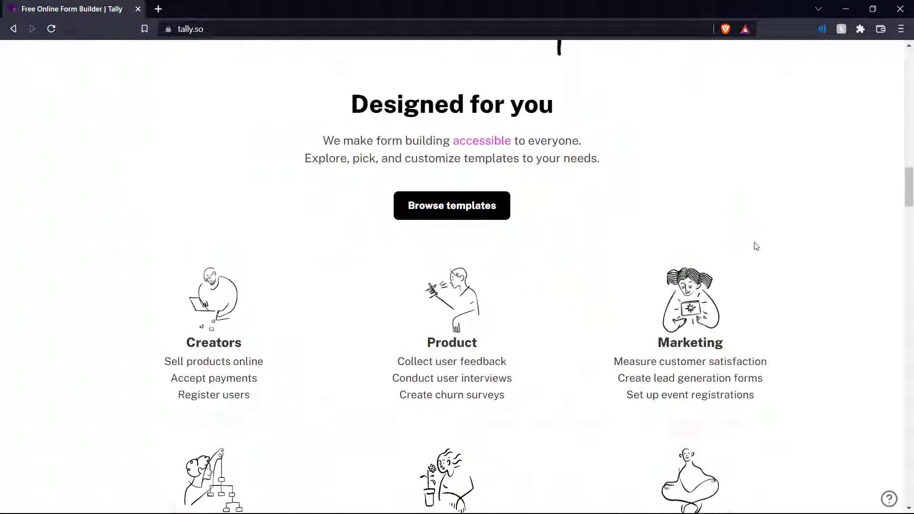
pyautogui.scroll(7, 755, 246)
pyautogui.scroll(15, 756, 246)
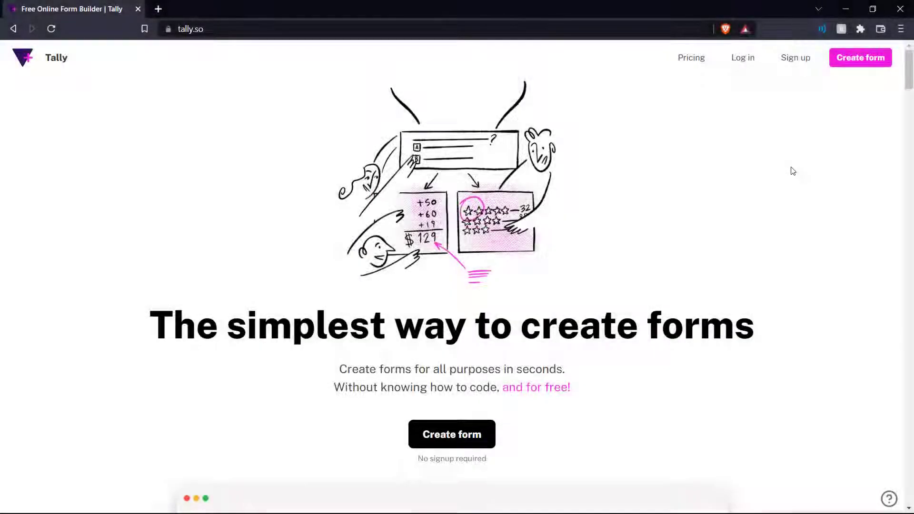
pyautogui.click(857, 58)
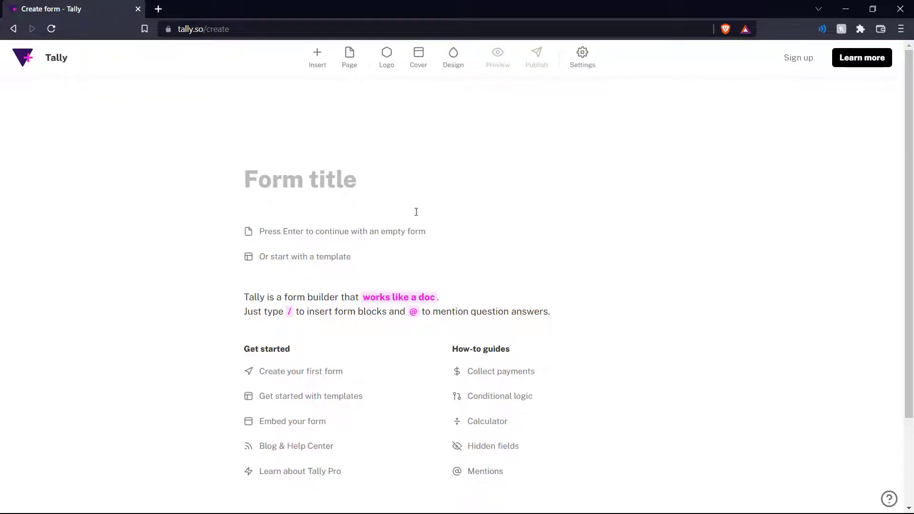
pyautogui.scroll(-1, 416, 212)
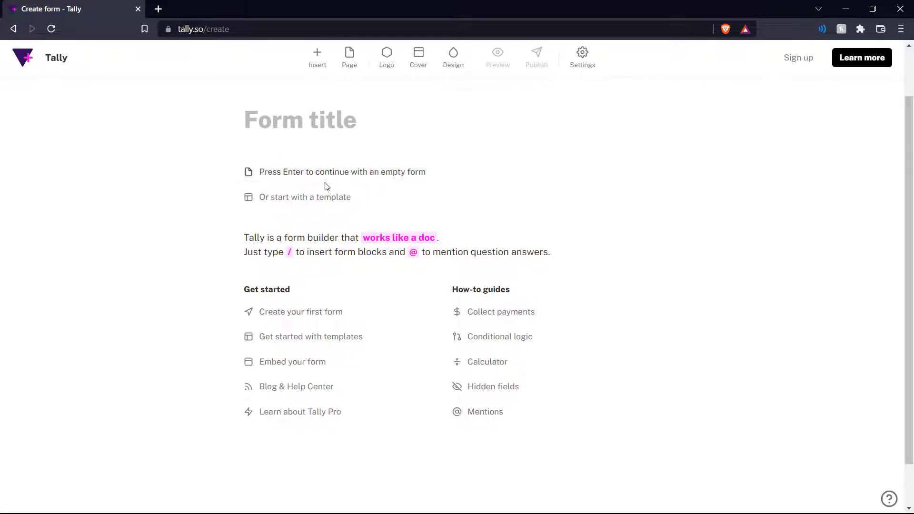
pyautogui.scroll(-1, 402, 226)
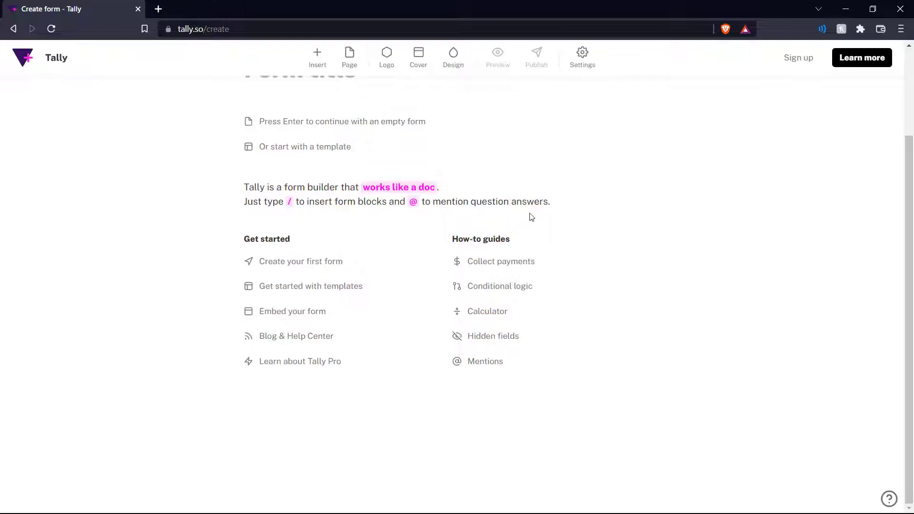
pyautogui.scroll(2, 531, 217)
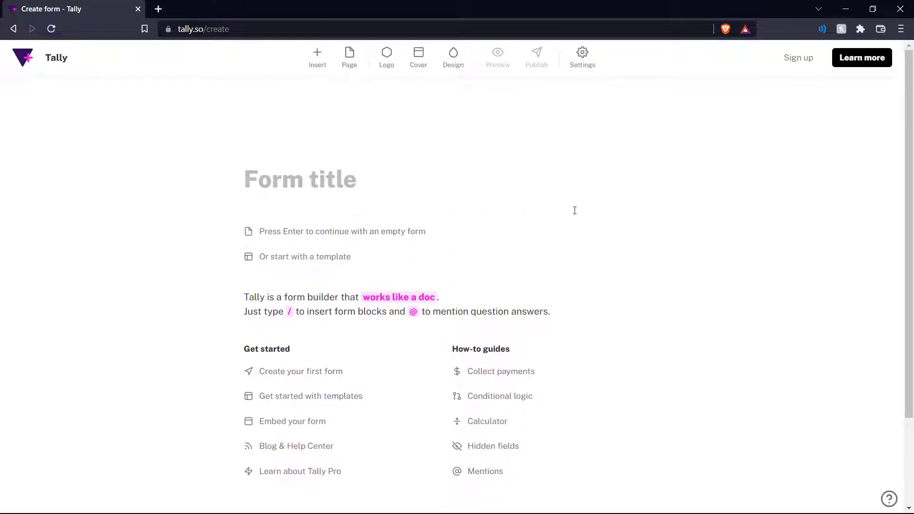
# - Open the 'Explore form & survey templates' gallery instead of starting a blank form
pyautogui.click(327, 261)
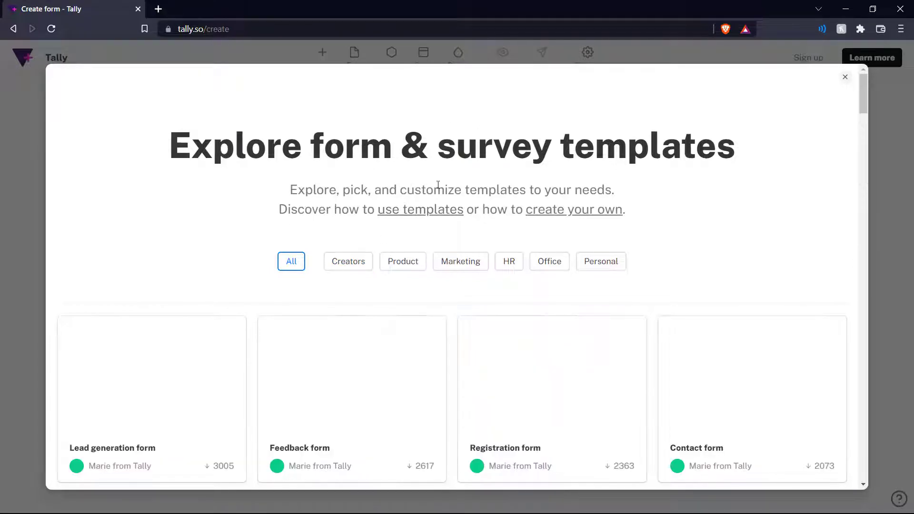
pyautogui.scroll(-3, 441, 181)
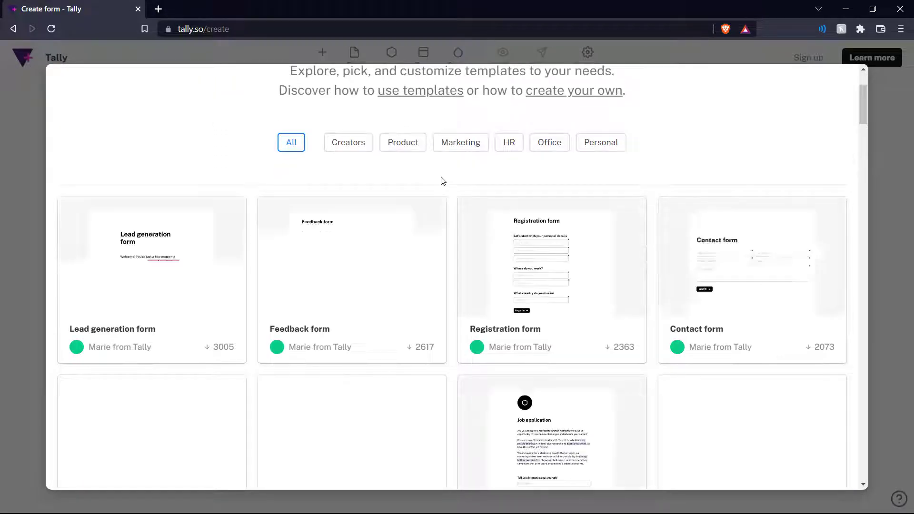
pyautogui.scroll(3, 441, 181)
# - Filter the gallery to Product templates and browse Feedback form, User research and Churn survey
pyautogui.click(363, 270)
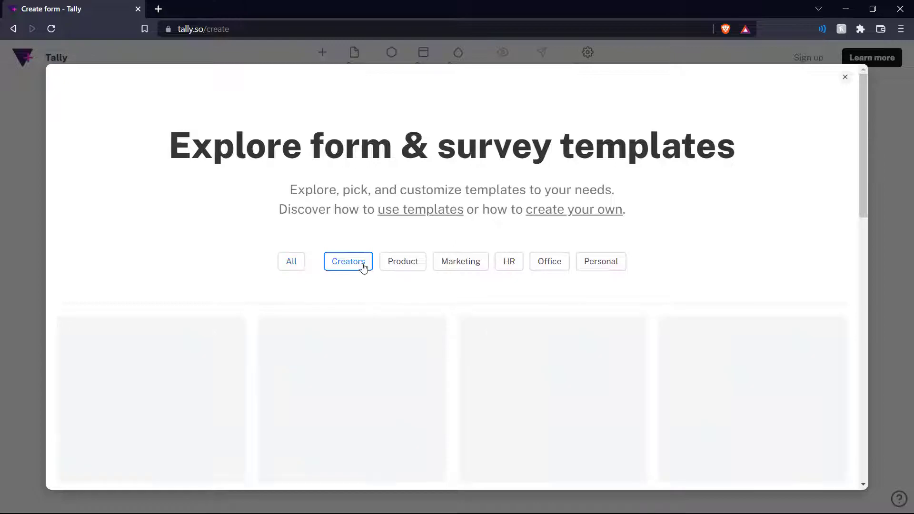
pyautogui.scroll(-3, 414, 181)
pyautogui.click(418, 148)
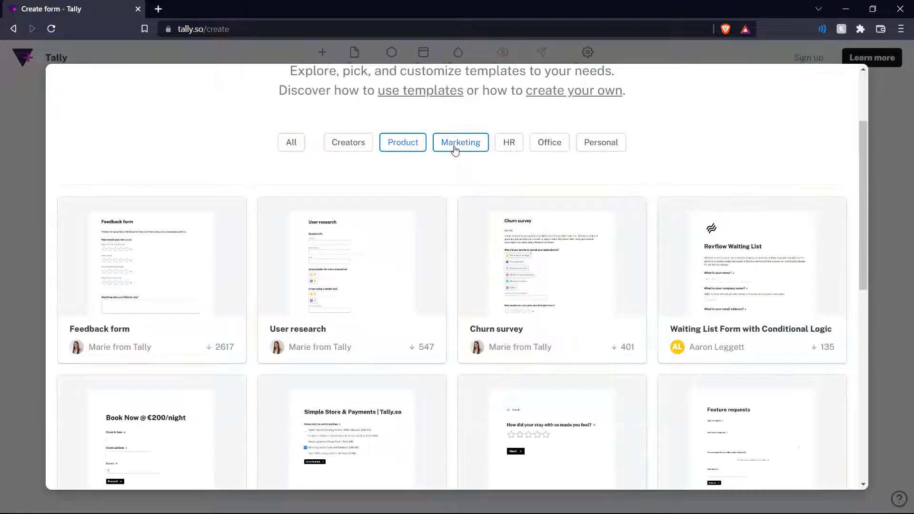
pyautogui.click(455, 148)
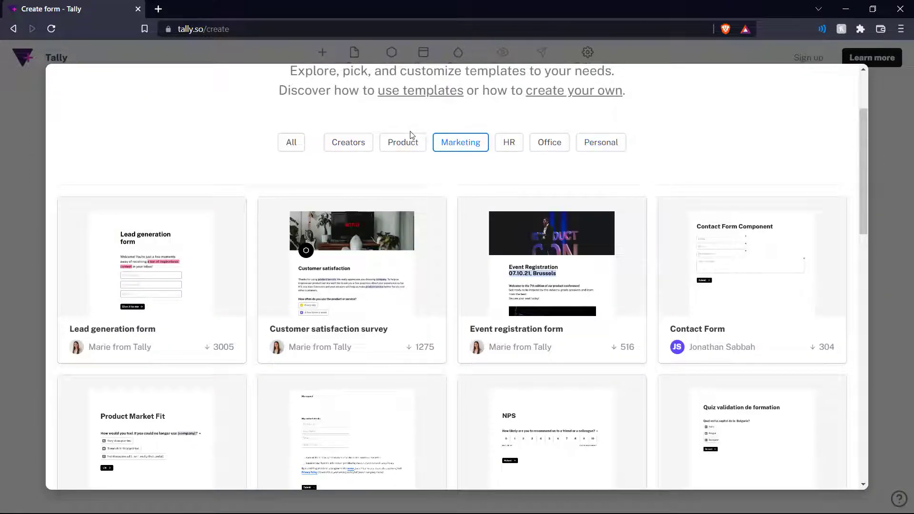
pyautogui.click(406, 143)
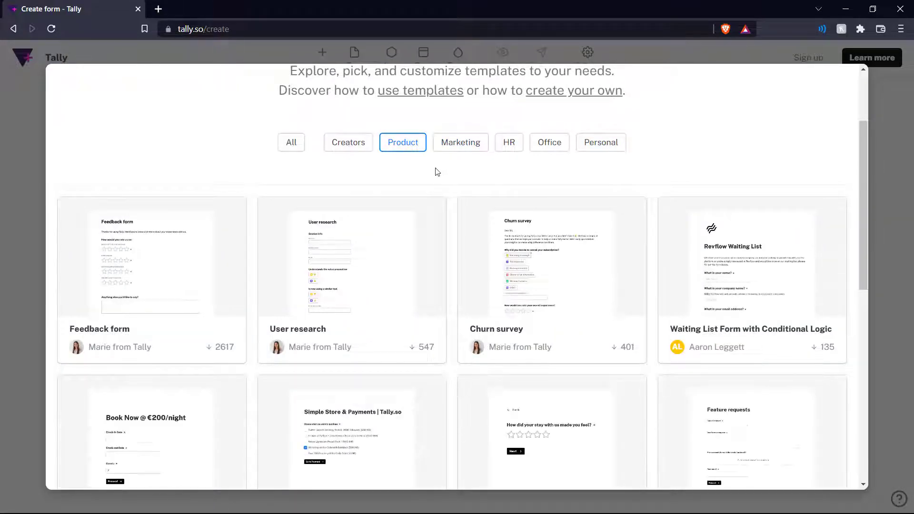
pyautogui.scroll(-3, 435, 171)
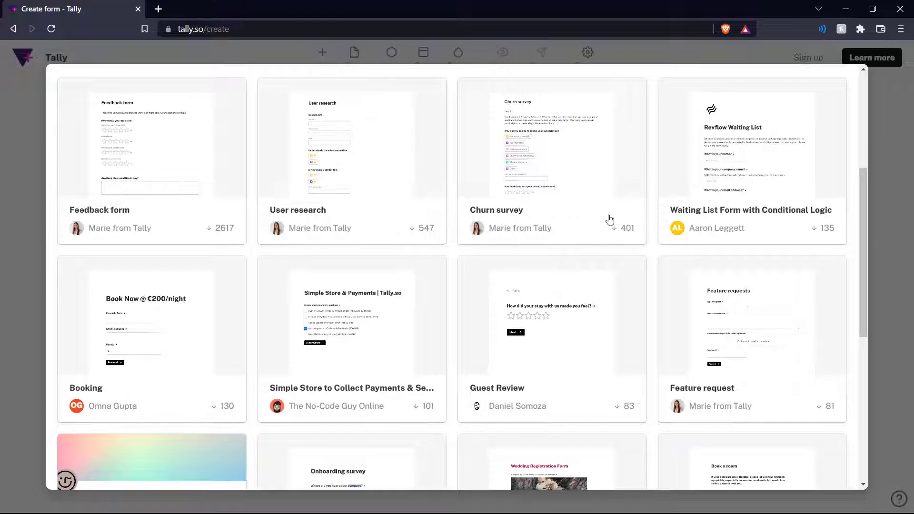
pyautogui.scroll(-5, 607, 220)
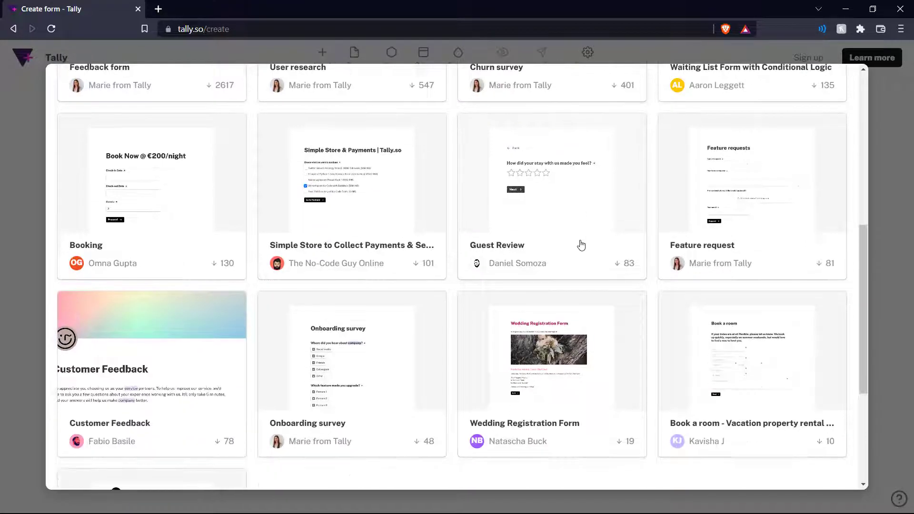
pyautogui.scroll(-3, 579, 241)
pyautogui.scroll(10, 565, 321)
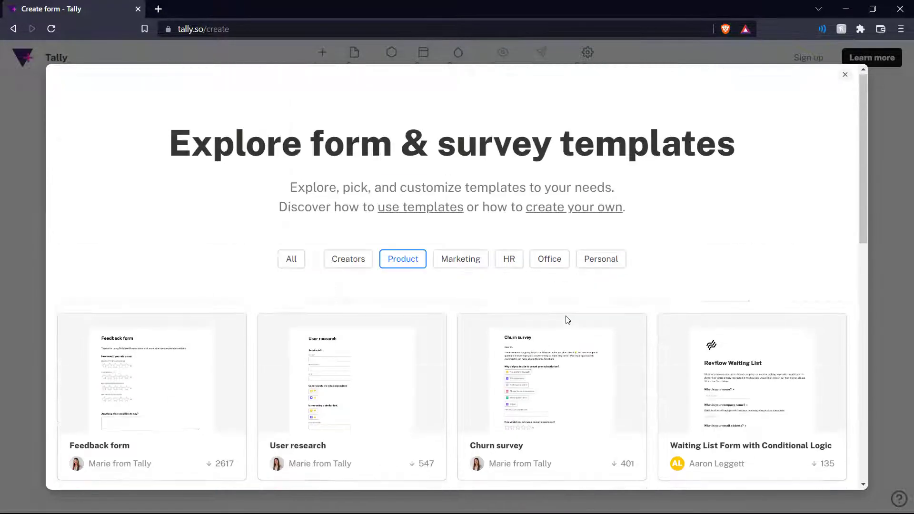
pyautogui.scroll(-2, 558, 285)
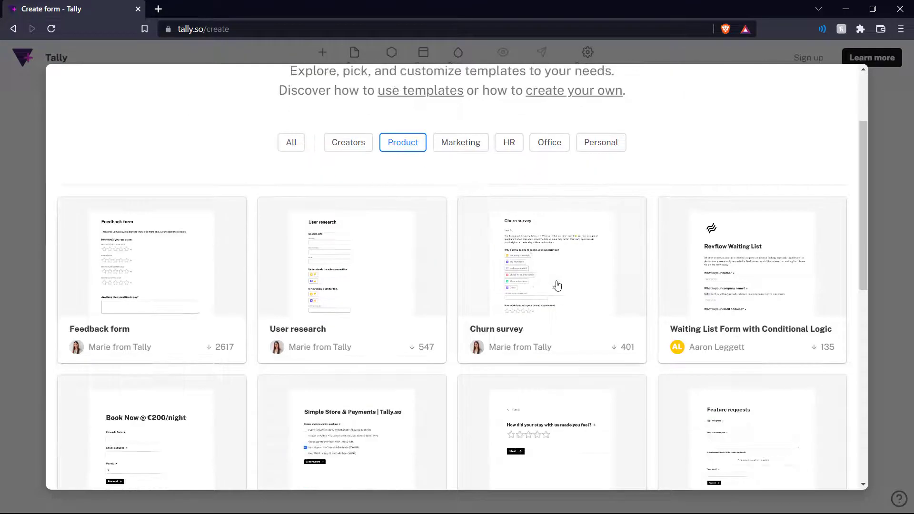
# - Preview the User research template and use it to start a new form
pyautogui.click(399, 284)
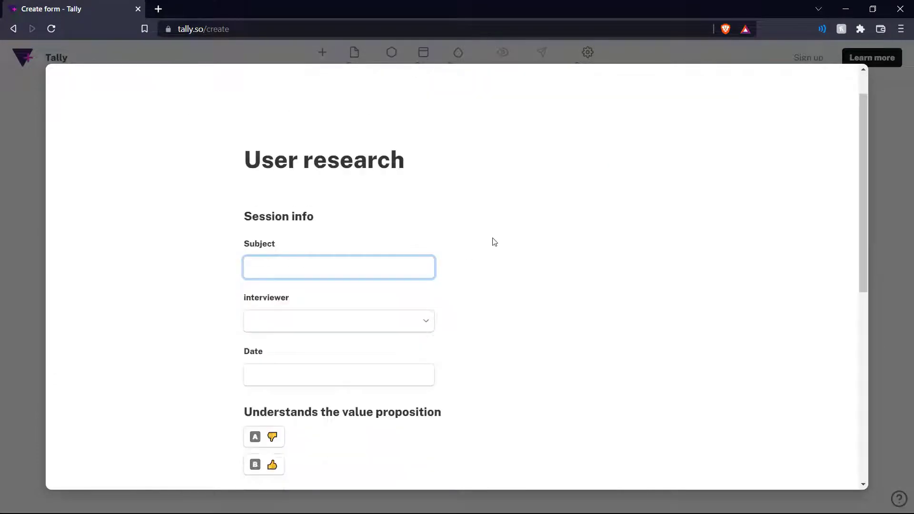
pyautogui.scroll(-10, 494, 241)
pyautogui.scroll(12, 494, 241)
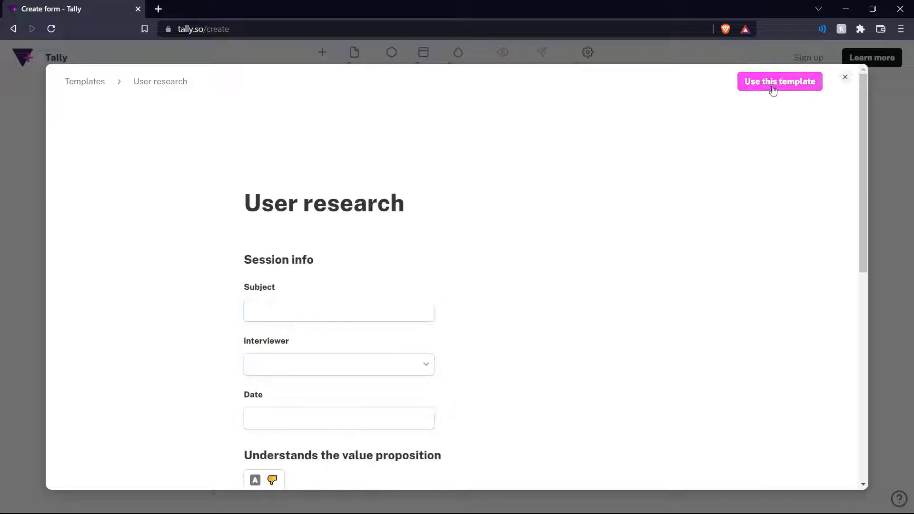
pyautogui.click(773, 90)
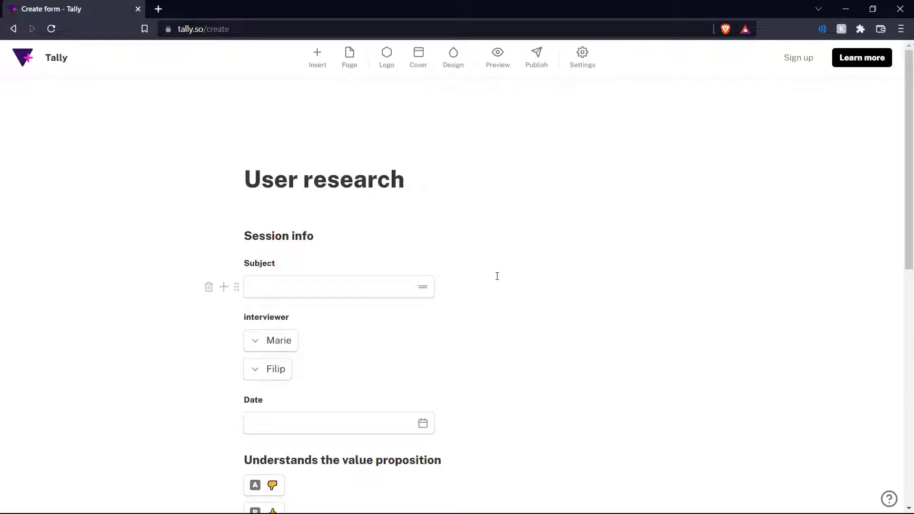
# - Review the Session info, Subject, interviewer, Date, feedback and observation fields down to Submit
pyautogui.scroll(-1, 497, 279)
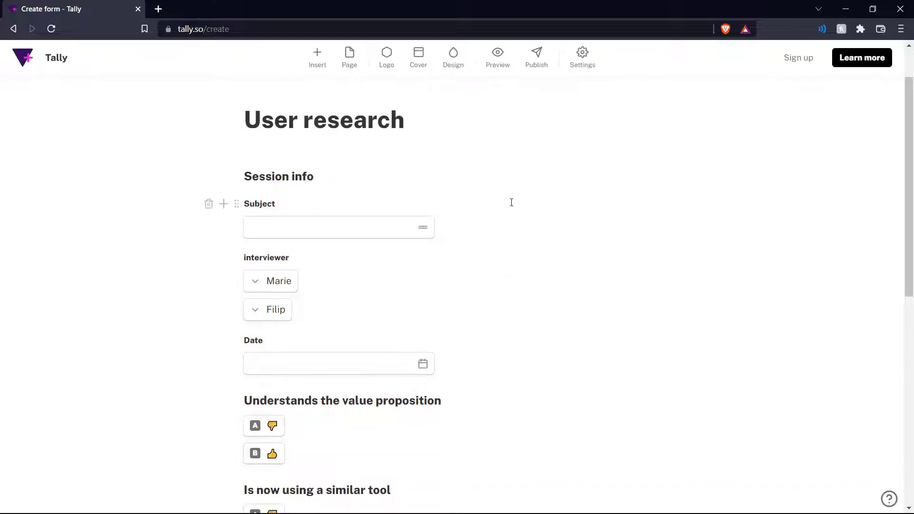
pyautogui.scroll(1, 529, 235)
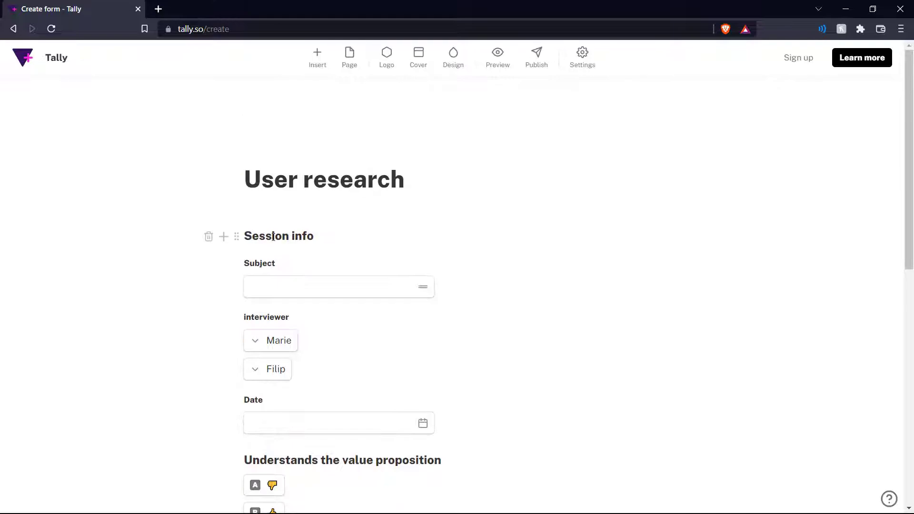
pyautogui.scroll(-1, 273, 236)
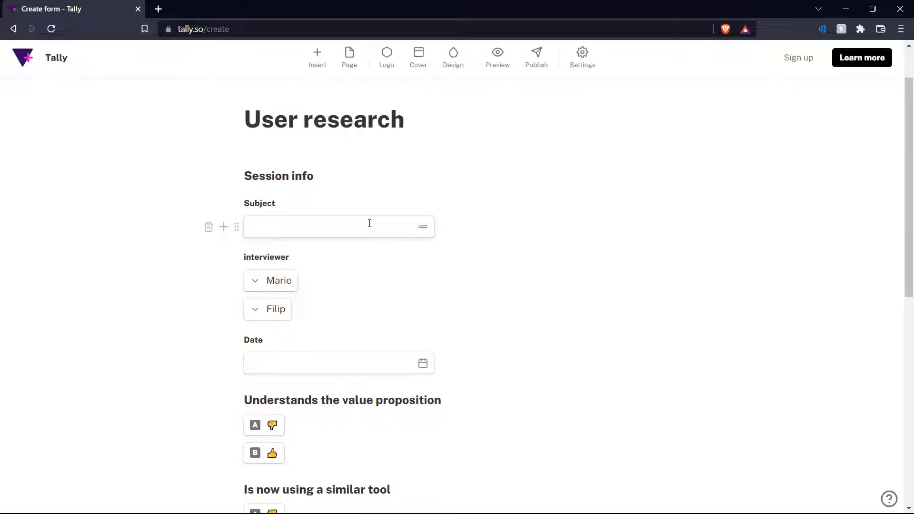
pyautogui.scroll(-1, 275, 193)
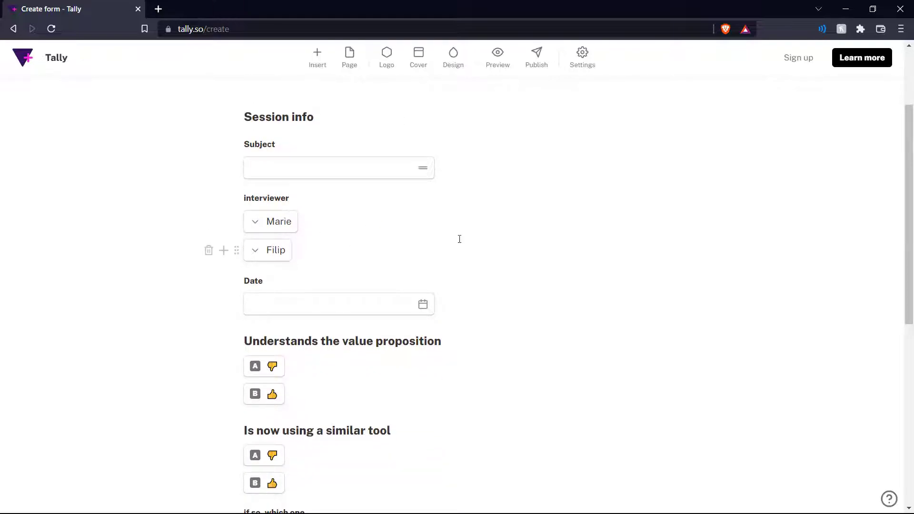
pyautogui.scroll(-2, 325, 177)
pyautogui.scroll(-2, 443, 264)
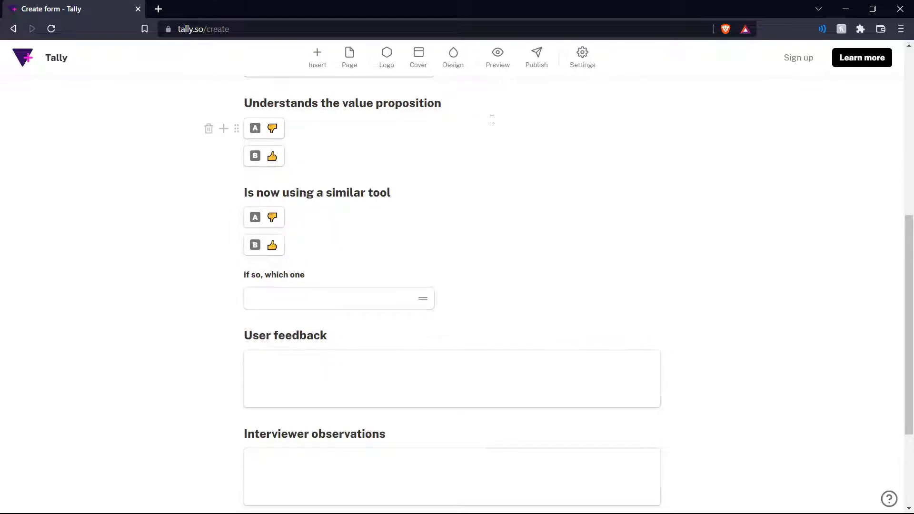
pyautogui.scroll(-1, 418, 135)
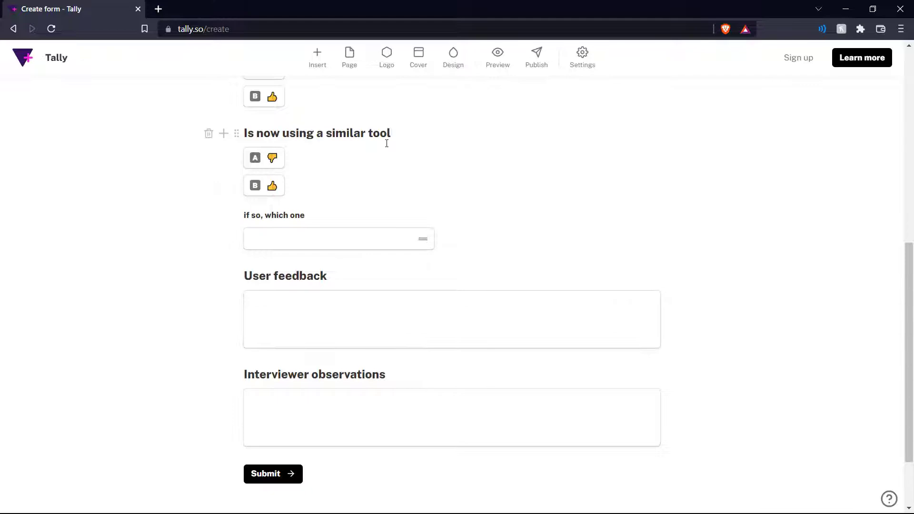
pyautogui.scroll(-1, 387, 144)
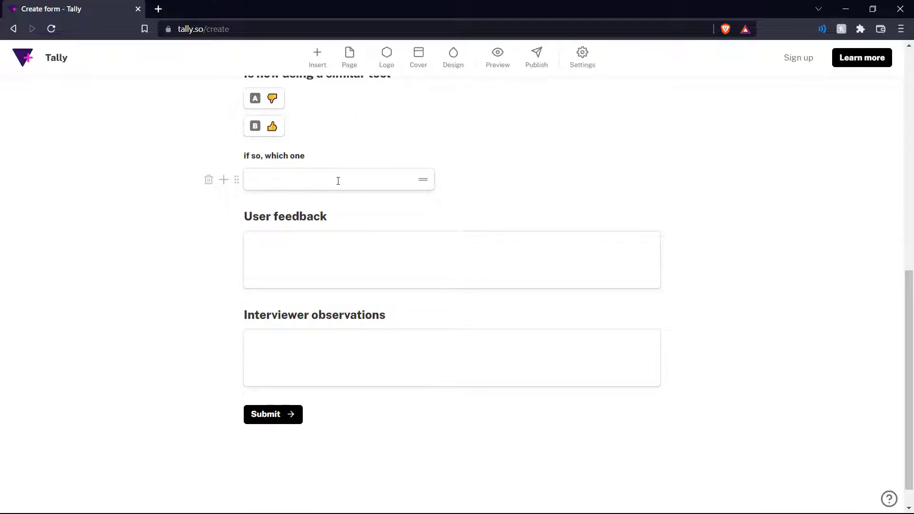
pyautogui.scroll(-1, 377, 227)
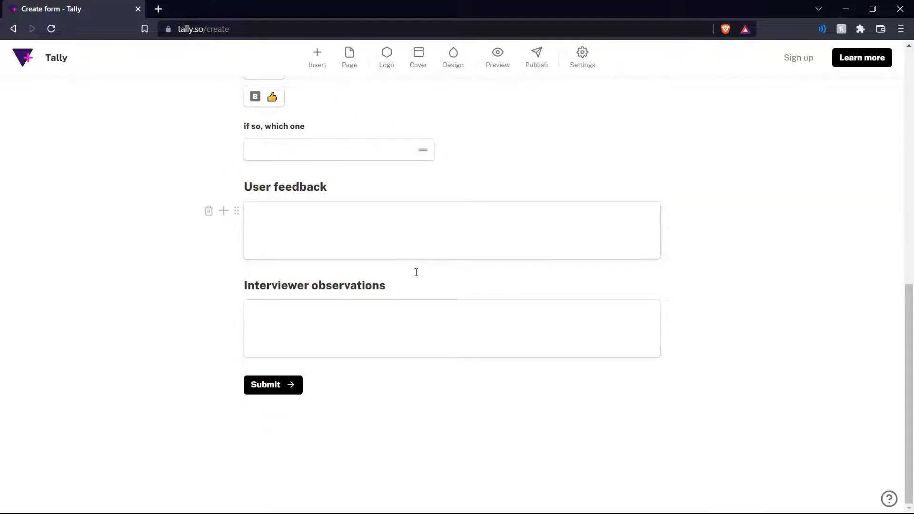
pyautogui.scroll(10, 259, 186)
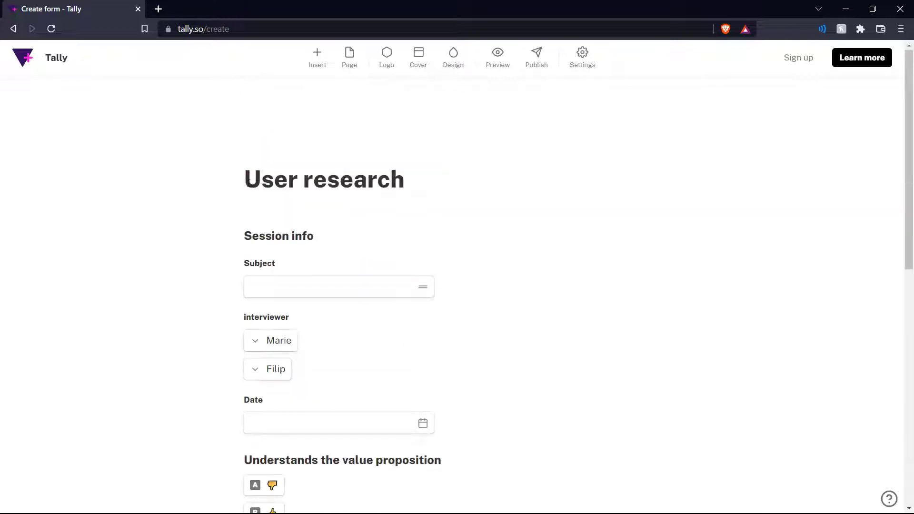
pyautogui.scroll(-10, 428, 196)
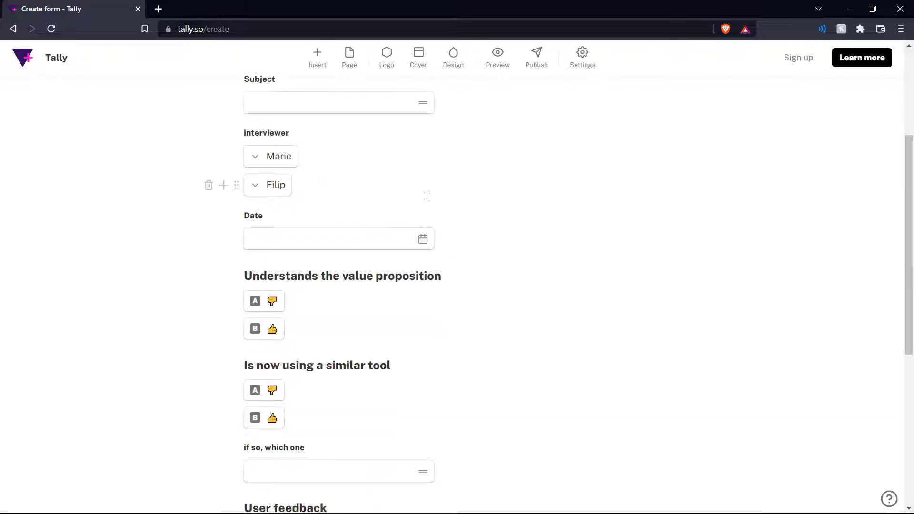
pyautogui.scroll(10, 428, 195)
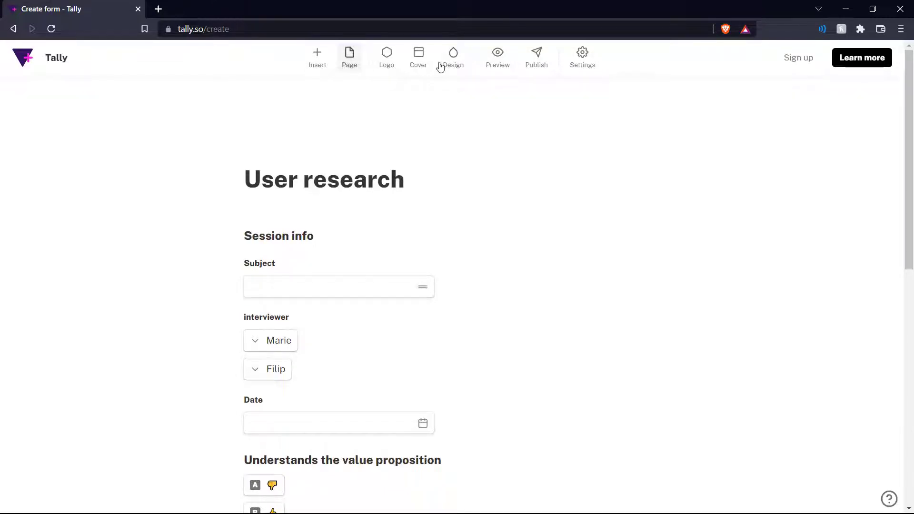
# - Browse the insert block list, including question types, and preview the Short answer block
pyautogui.click(317, 66)
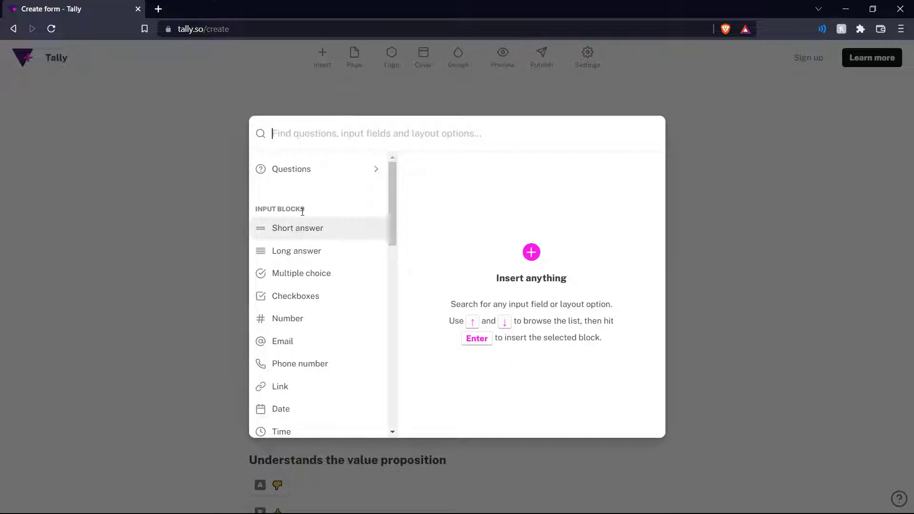
pyautogui.click(335, 169)
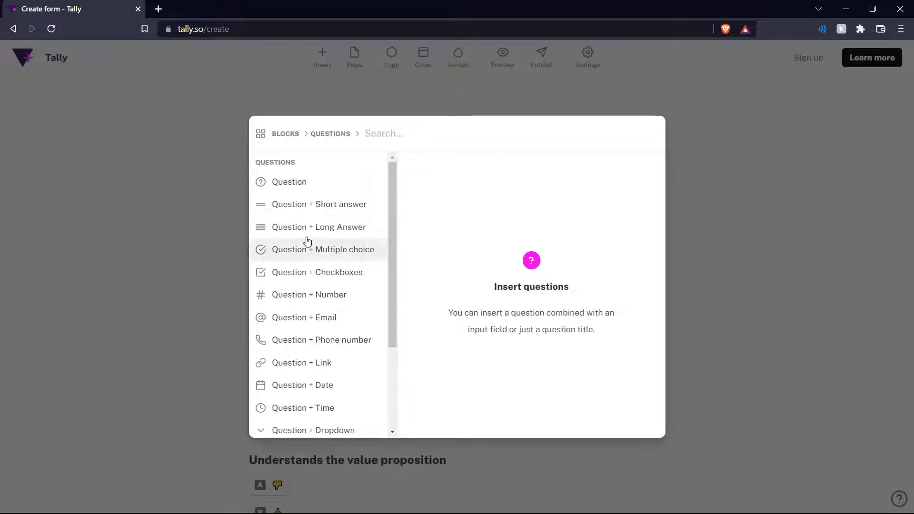
pyautogui.scroll(-2, 296, 224)
pyautogui.scroll(3, 307, 252)
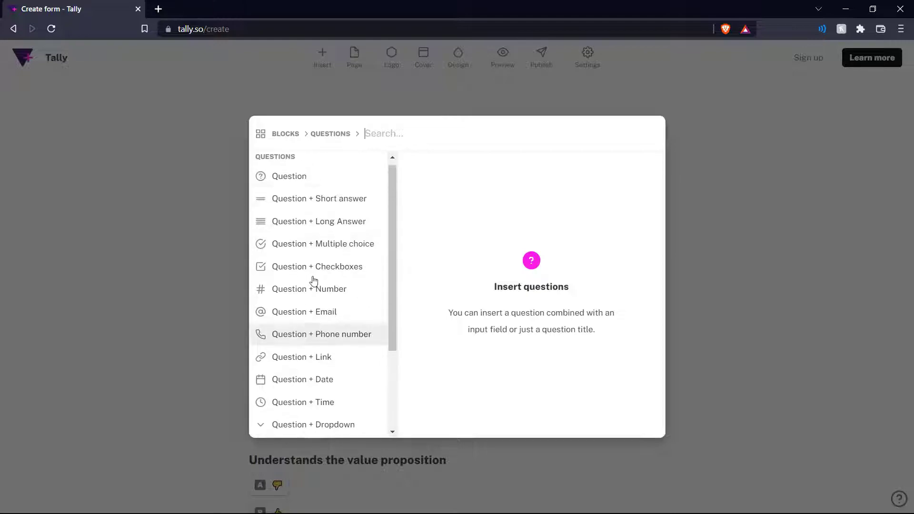
pyautogui.click(299, 140)
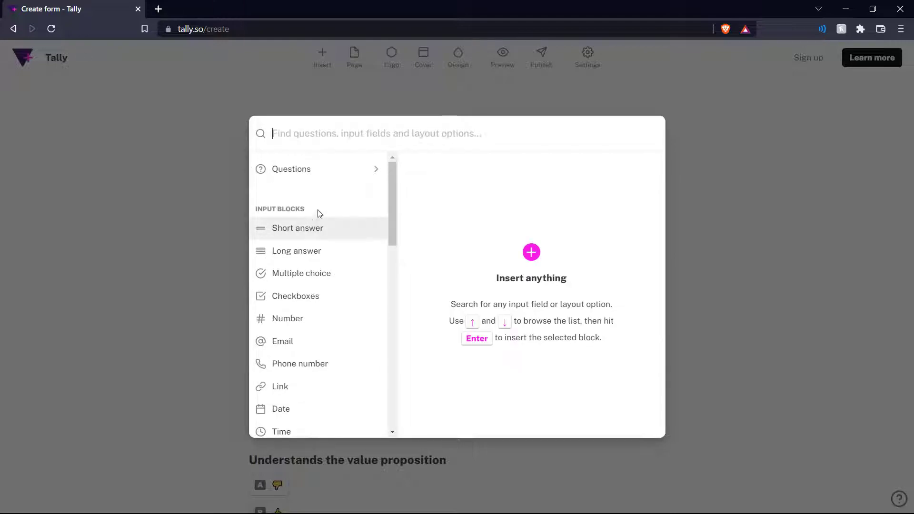
pyautogui.scroll(-1, 318, 207)
pyautogui.scroll(-5, 318, 211)
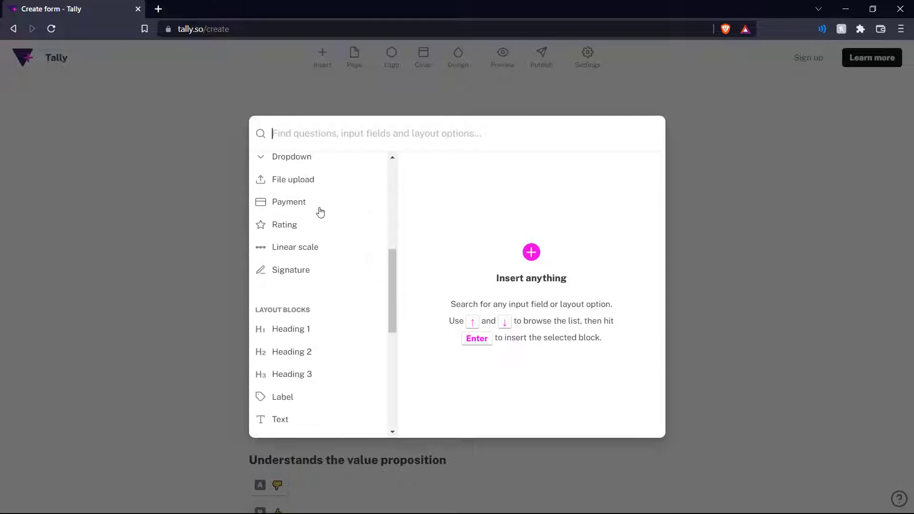
pyautogui.scroll(3, 318, 209)
pyautogui.scroll(-5, 311, 239)
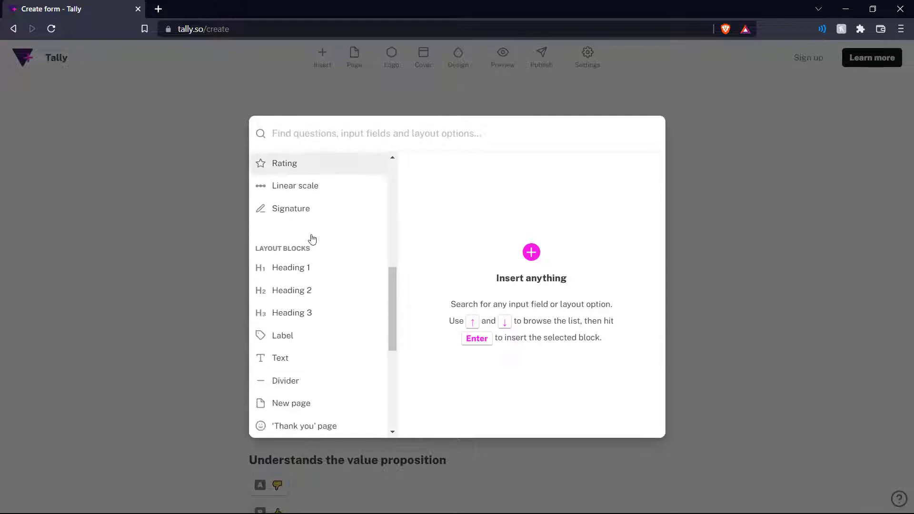
pyautogui.scroll(-4, 301, 245)
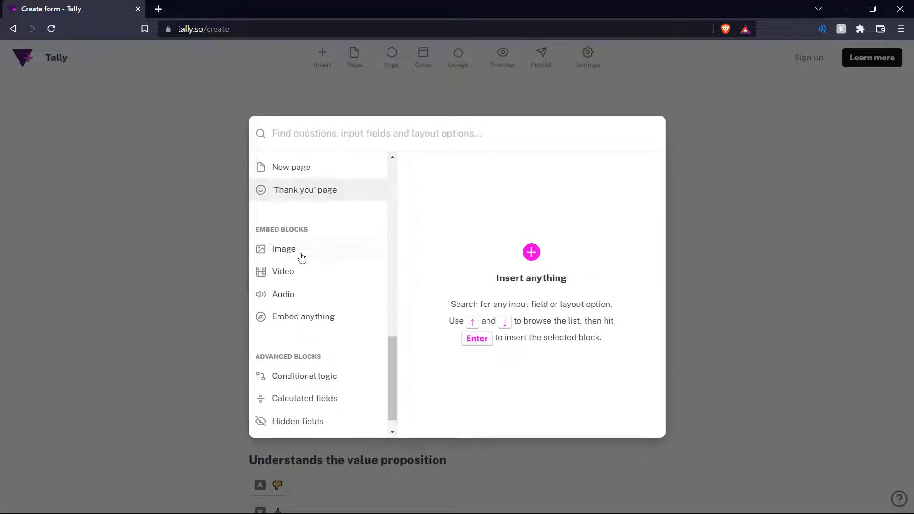
pyautogui.scroll(-1, 305, 304)
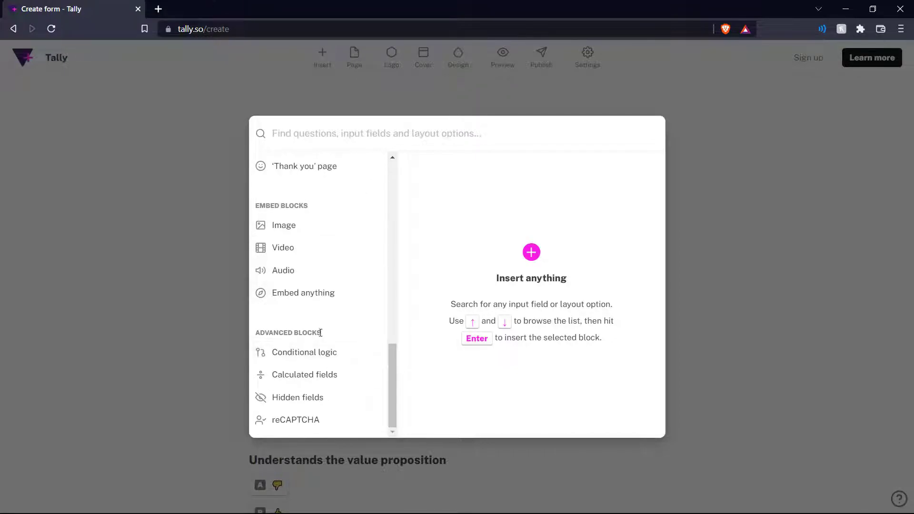
pyautogui.scroll(10, 319, 415)
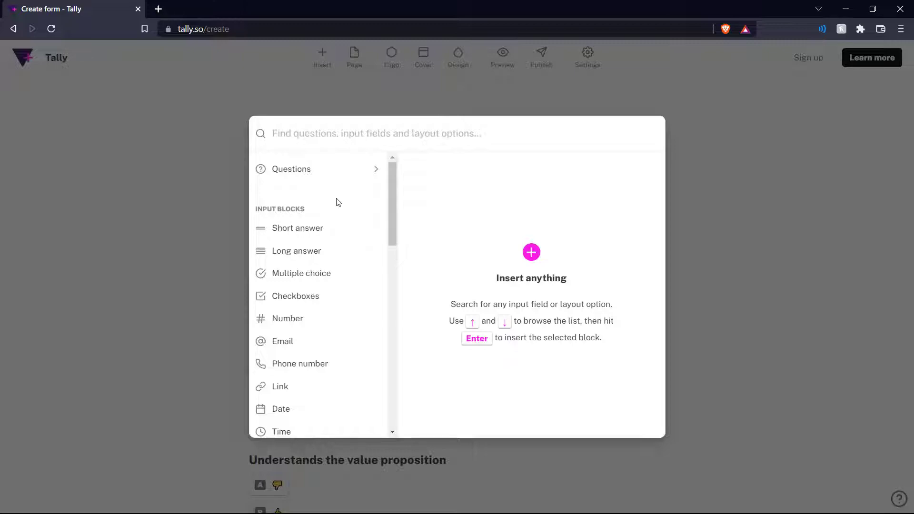
pyautogui.moveTo(320, 234)
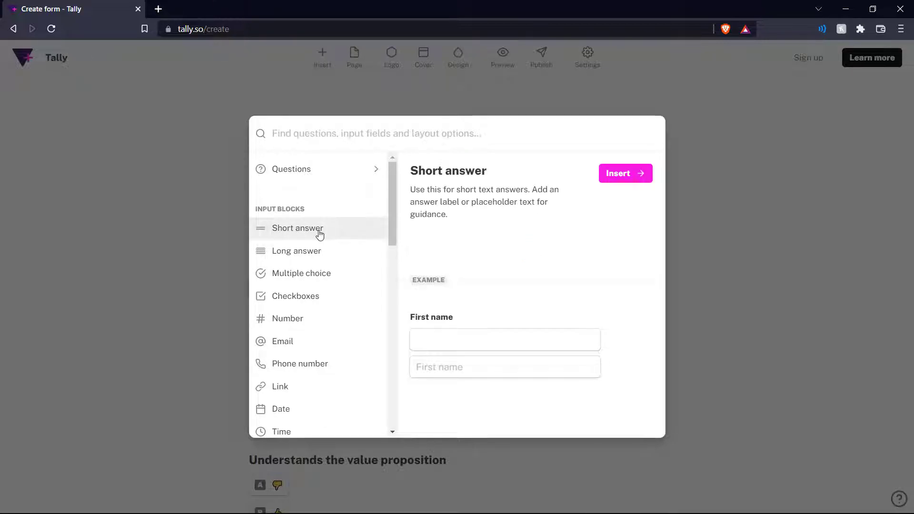
# - Add a Short answer field with placeholder 'Your name' directly under the form title
pyautogui.click(618, 174)
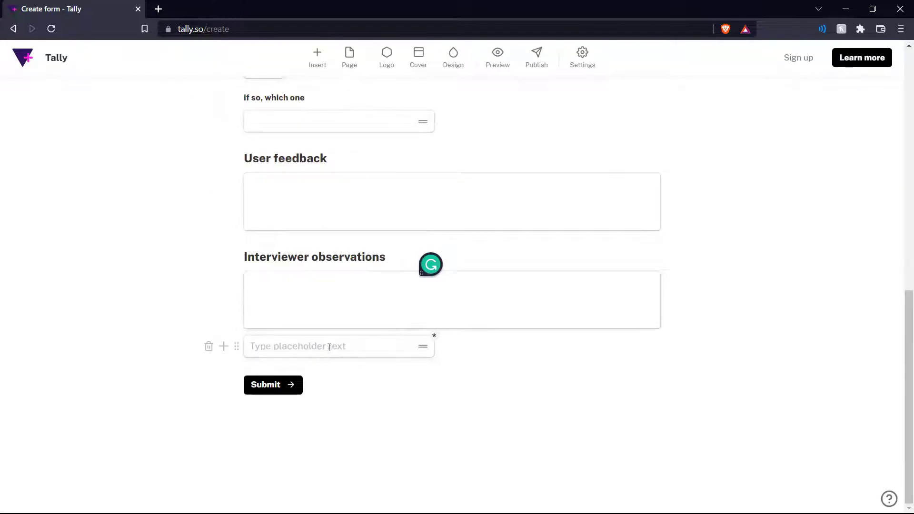
pyautogui.moveTo(237, 350); pyautogui.dragTo(257, 209)
pyautogui.moveTo(236, 254); pyautogui.dragTo(236, 227)
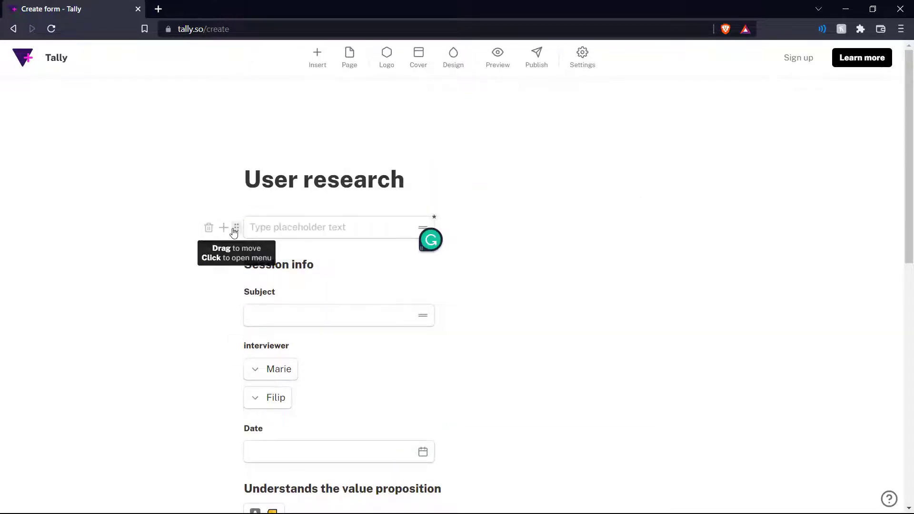
pyautogui.write('You')
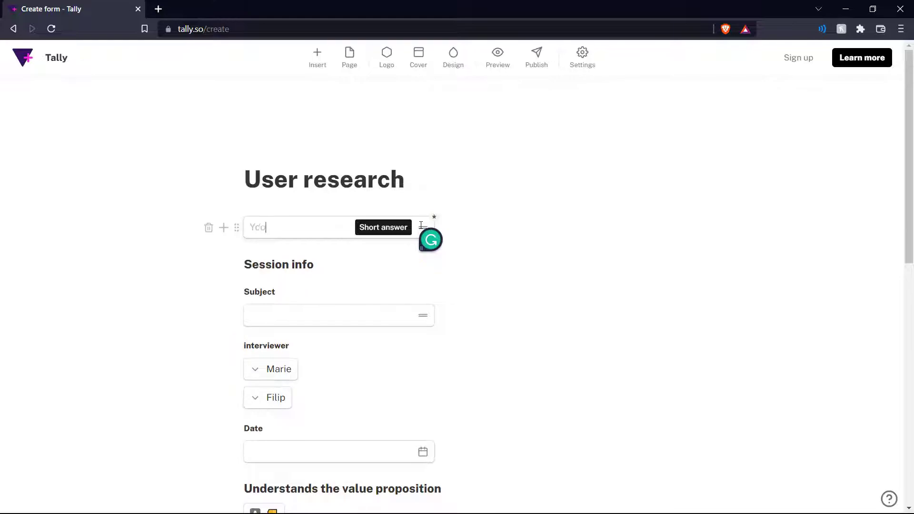
pyautogui.write('r name')
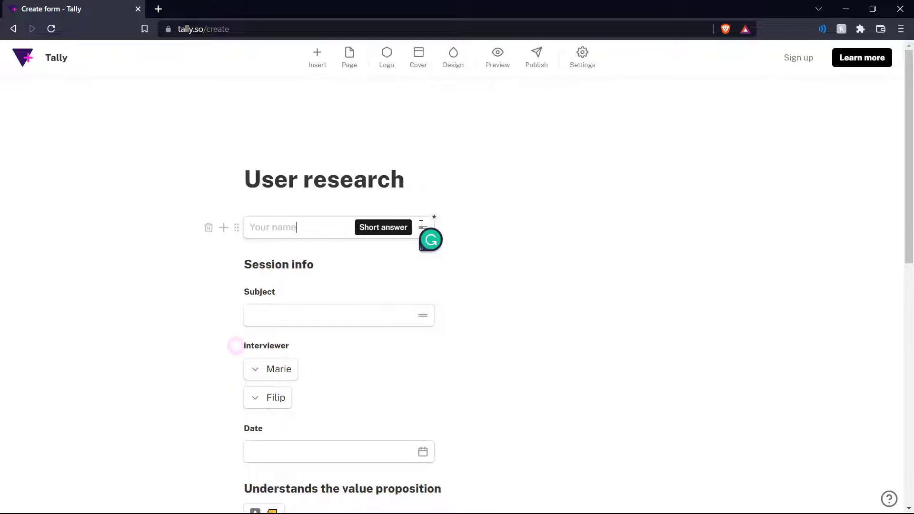
# - Add a Heading 3 reading 'User Name' above the name field
pyautogui.click(328, 64)
pyautogui.scroll(-5, 300, 236)
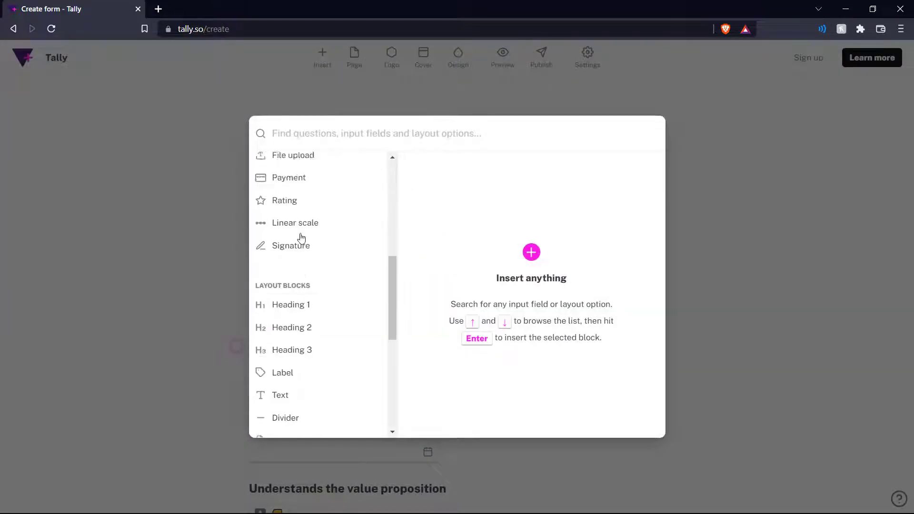
pyautogui.scroll(-2, 303, 228)
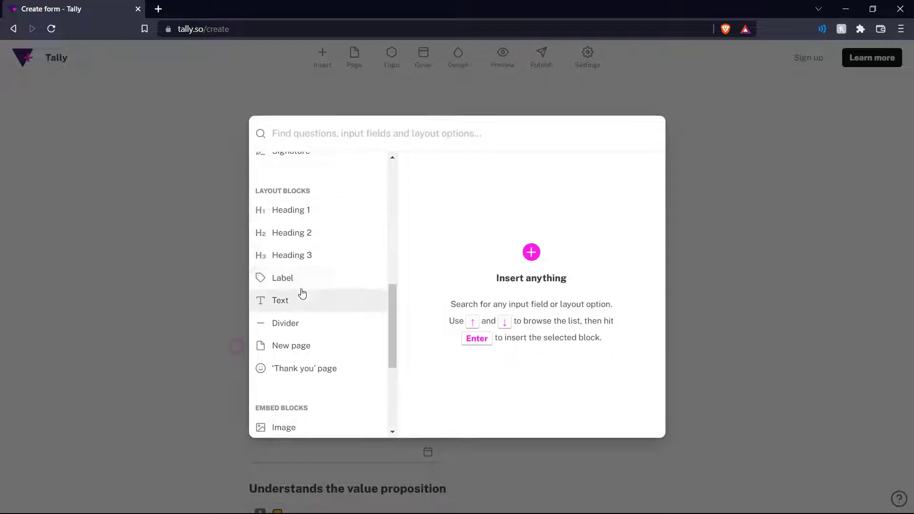
pyautogui.moveTo(307, 265)
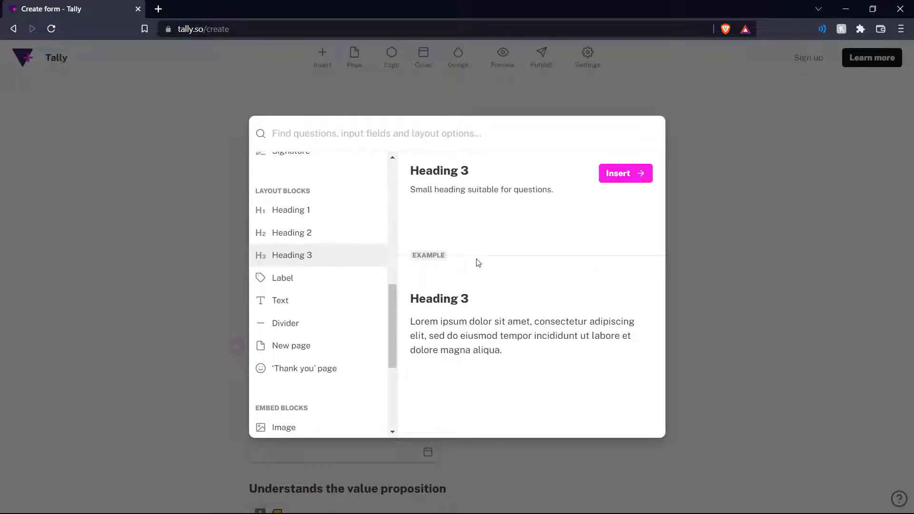
pyautogui.click(602, 180)
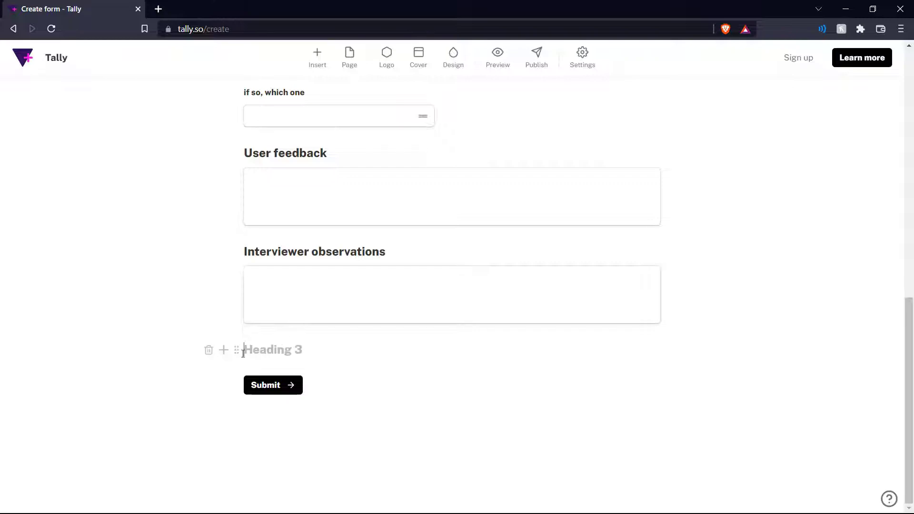
pyautogui.moveTo(237, 357); pyautogui.dragTo(253, 180)
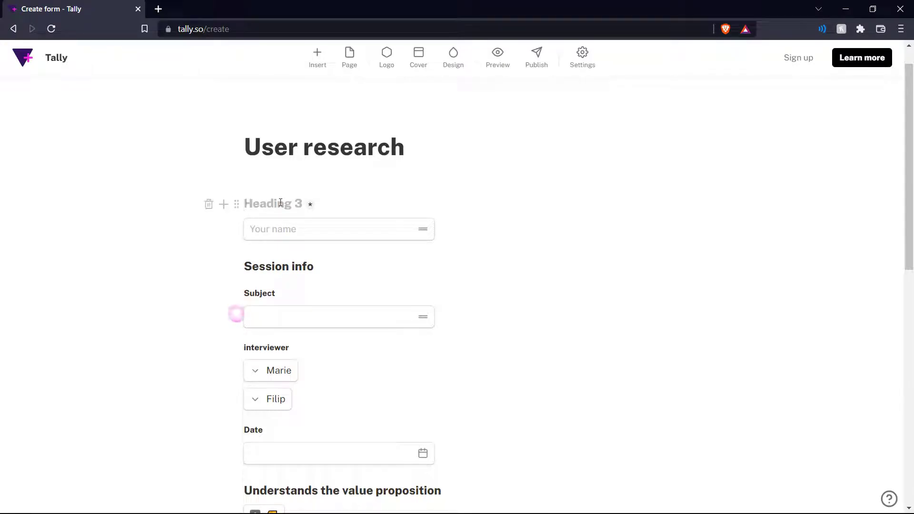
pyautogui.write('User ')
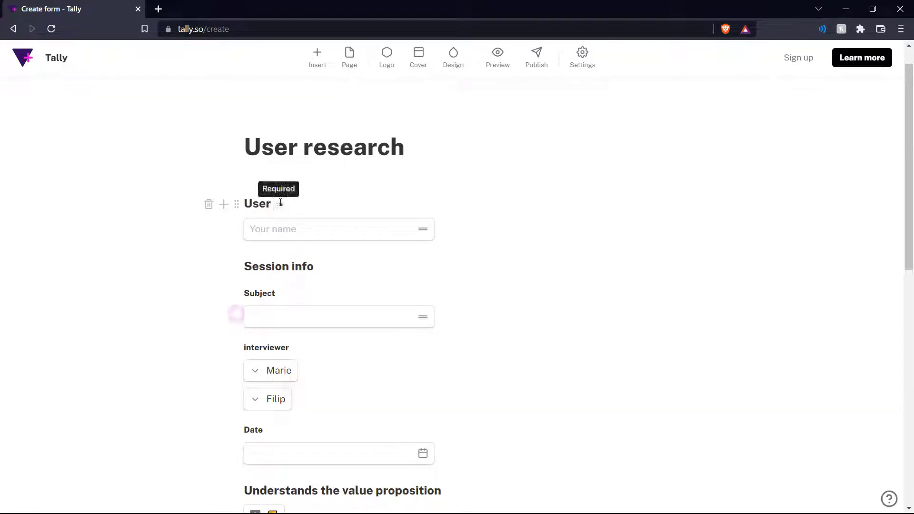
pyautogui.write('Name')
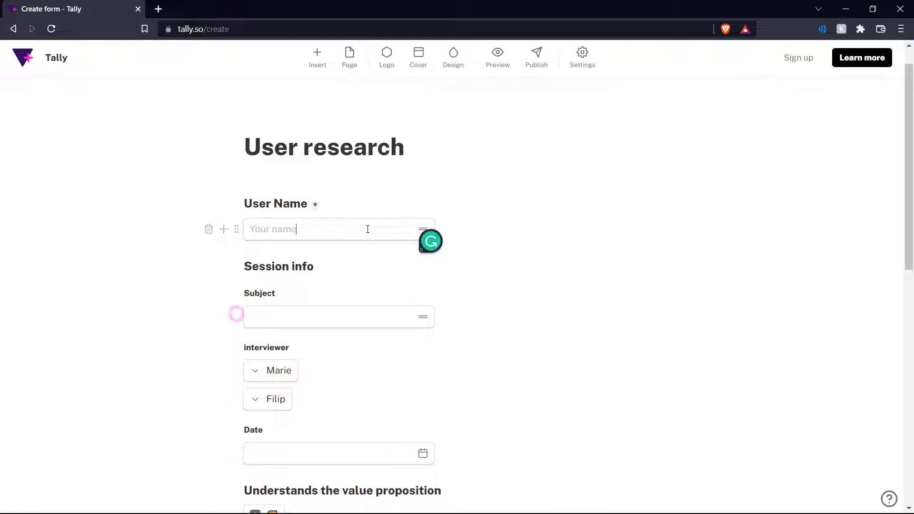
pyautogui.scroll(-3, 348, 261)
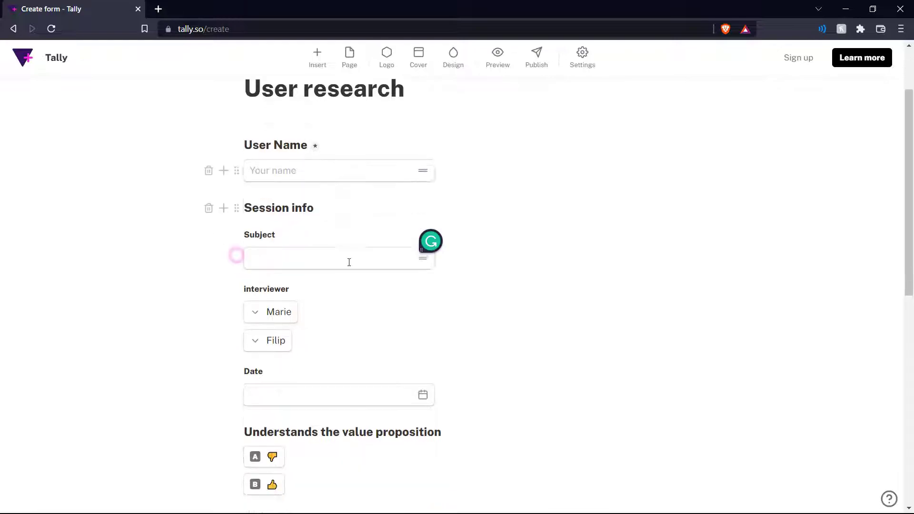
pyautogui.scroll(3, 325, 103)
pyautogui.click(318, 55)
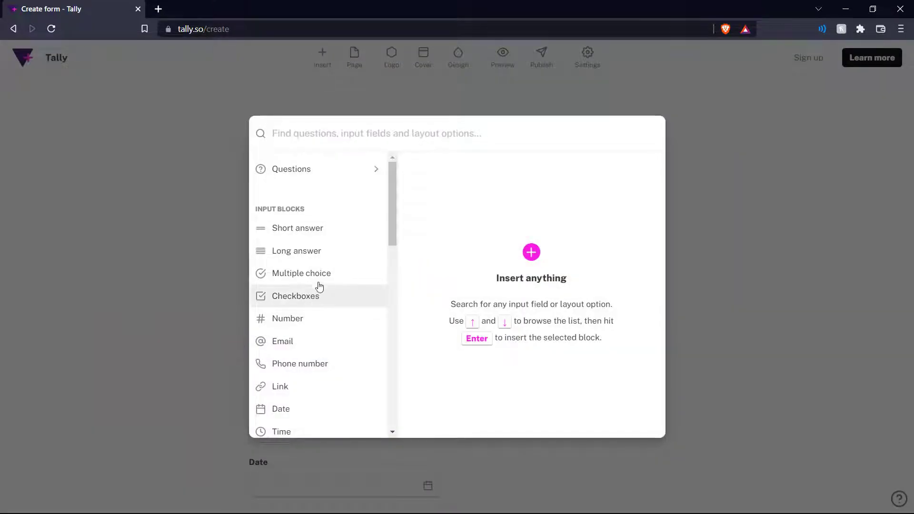
pyautogui.scroll(-4, 316, 283)
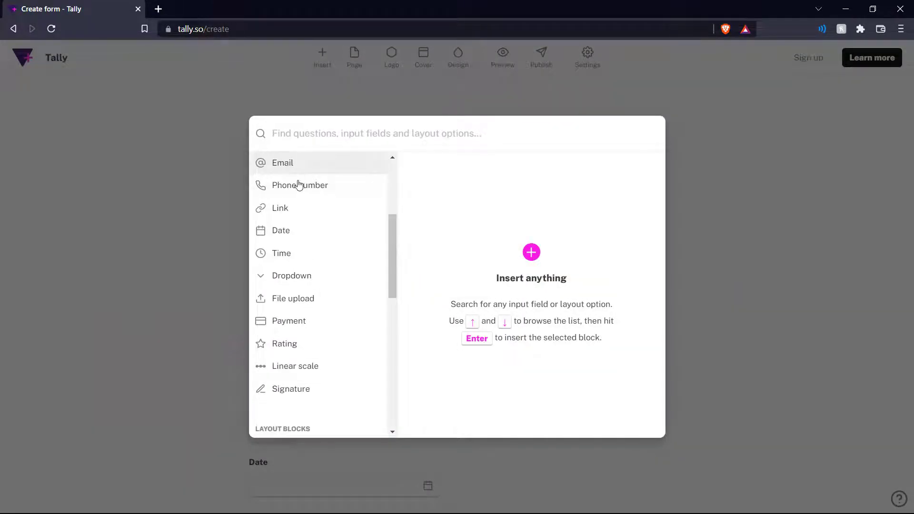
pyautogui.scroll(-5, 299, 336)
pyautogui.click(701, 266)
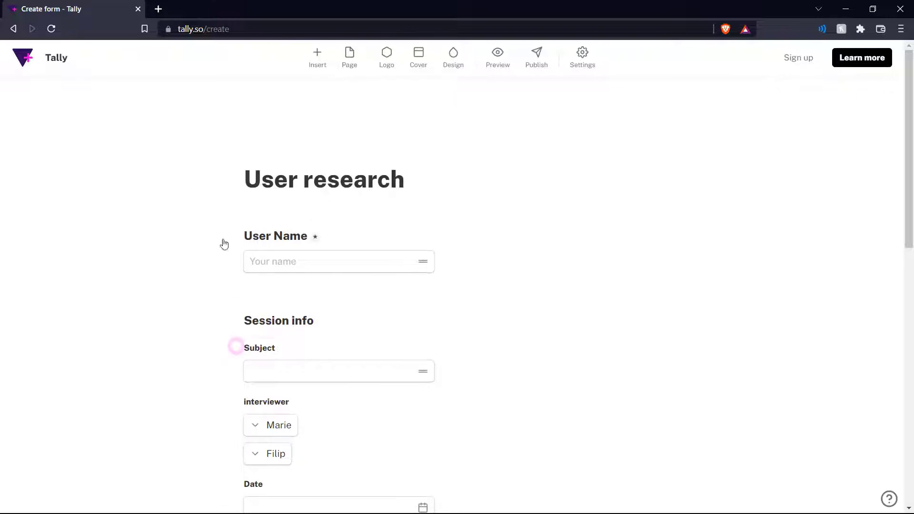
# - Add and remove a second page, then place a logo placeholder above the User research title
pyautogui.click(352, 61)
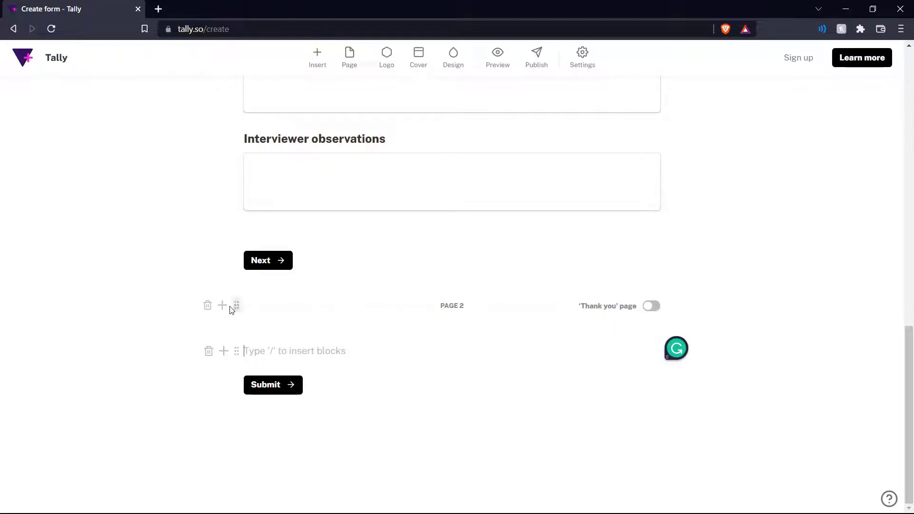
pyautogui.click(208, 305)
pyautogui.scroll(9, 471, 194)
pyautogui.scroll(5, 472, 193)
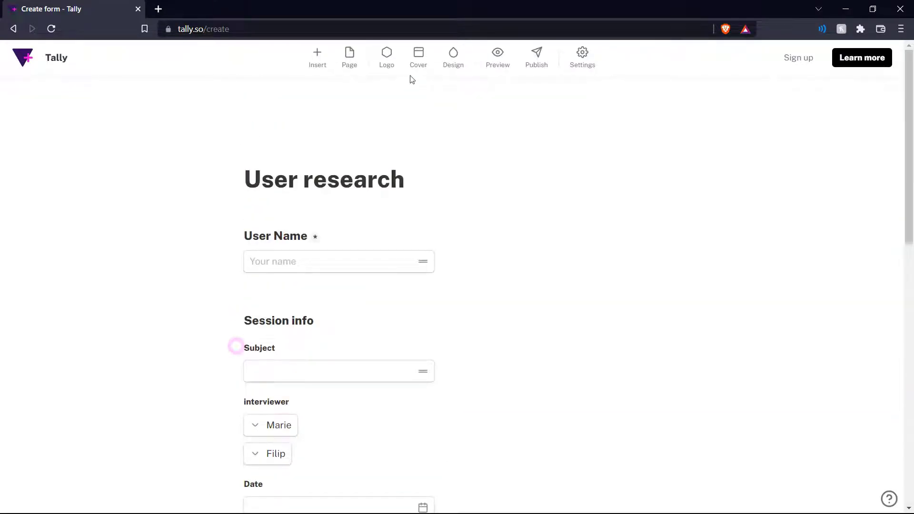
pyautogui.click(394, 64)
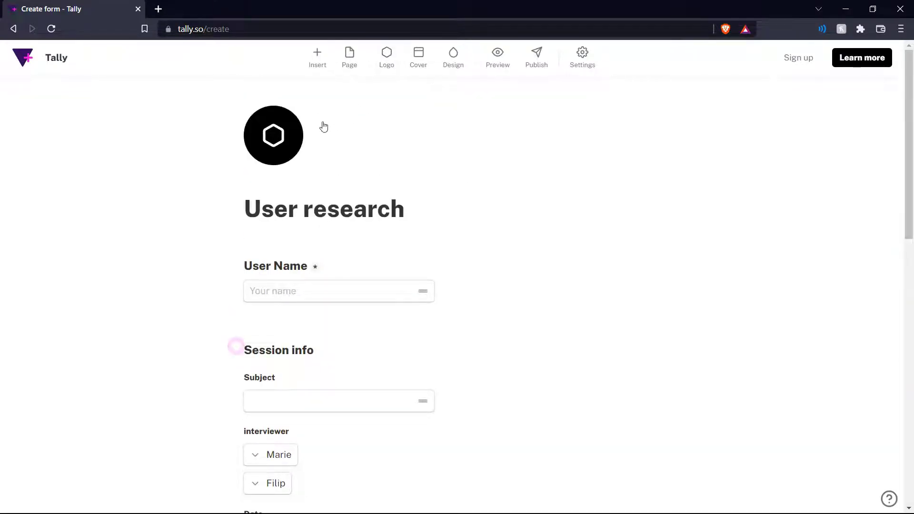
# - Add a cover banner and apply the Purple theme after trying Red, Orange, Yellow, Green and Blue
pyautogui.click(416, 66)
pyautogui.click(445, 67)
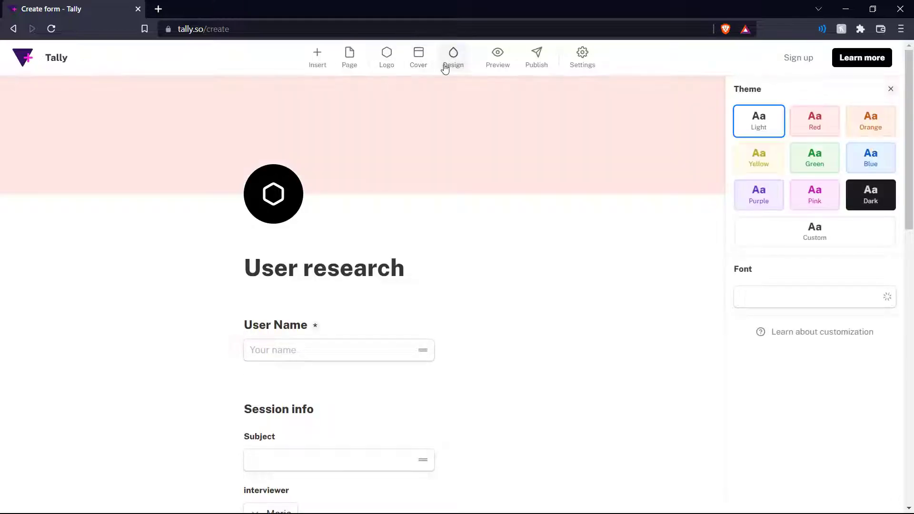
pyautogui.click(807, 135)
pyautogui.click(858, 129)
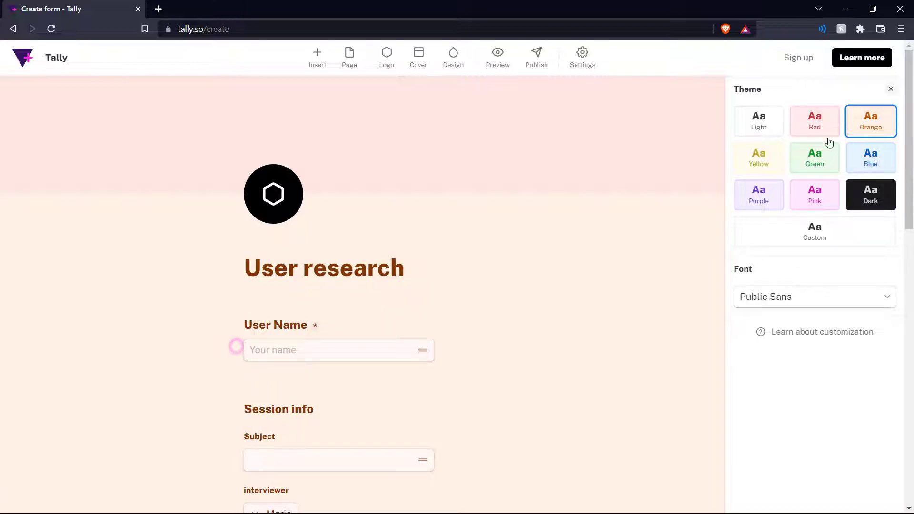
pyautogui.click(750, 174)
pyautogui.click(807, 166)
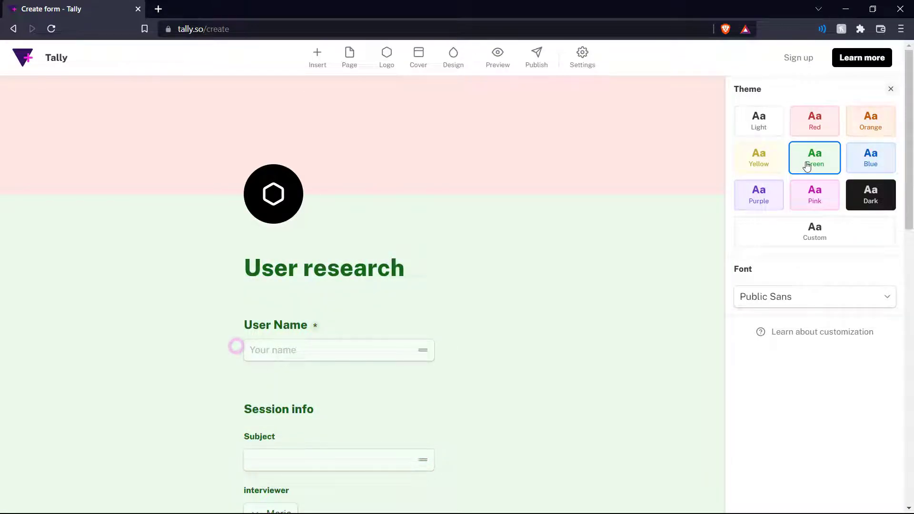
pyautogui.click(875, 164)
pyautogui.click(764, 207)
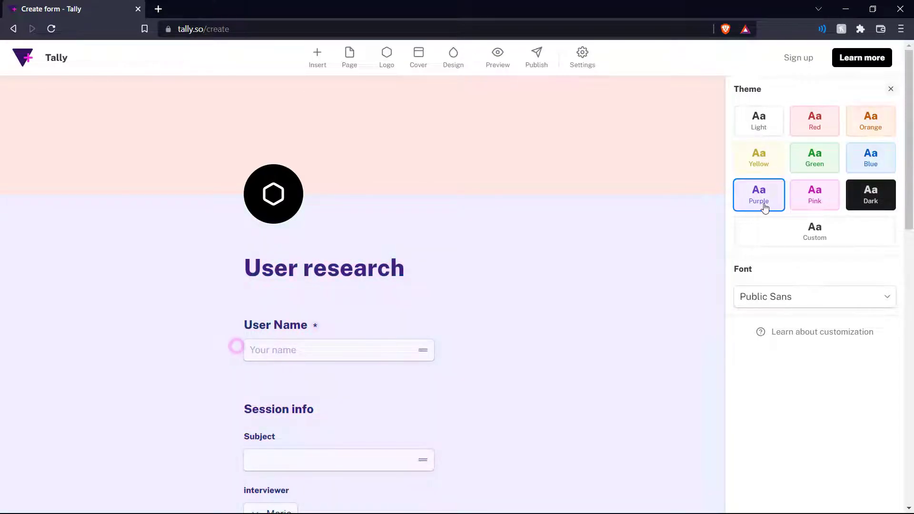
# - Close the theme options and scroll through the purple-themed form to review it
pyautogui.click(552, 231)
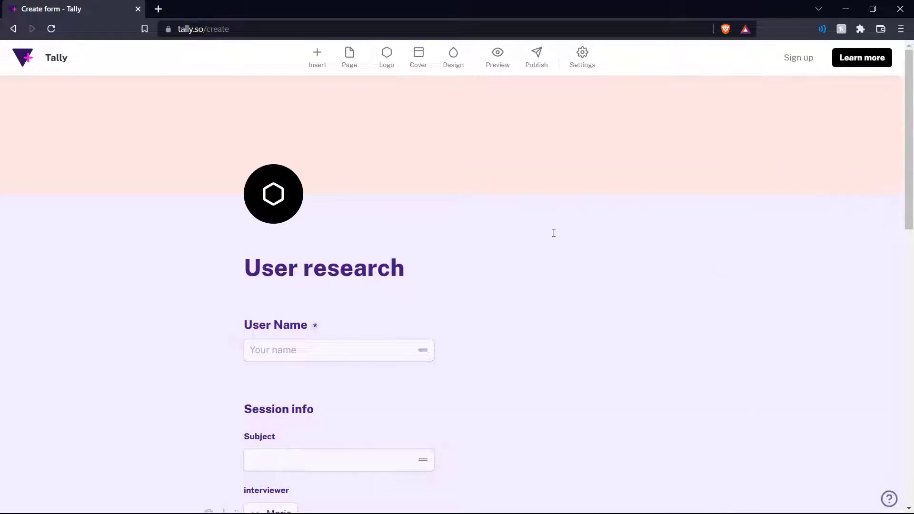
pyautogui.scroll(-3, 553, 232)
pyautogui.scroll(-10, 553, 233)
pyautogui.scroll(13, 553, 233)
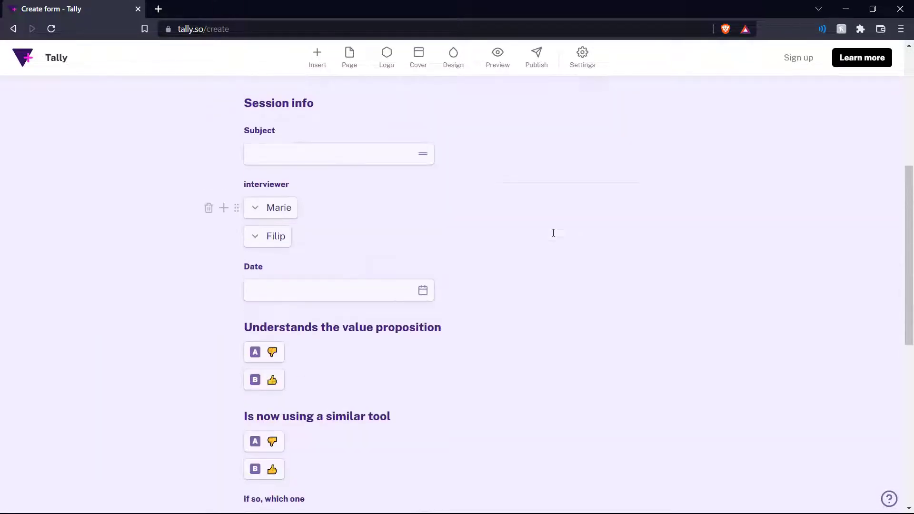
# - Upload a round dark logo image, then place the cursor on the empty line above Submit
pyautogui.click(281, 191)
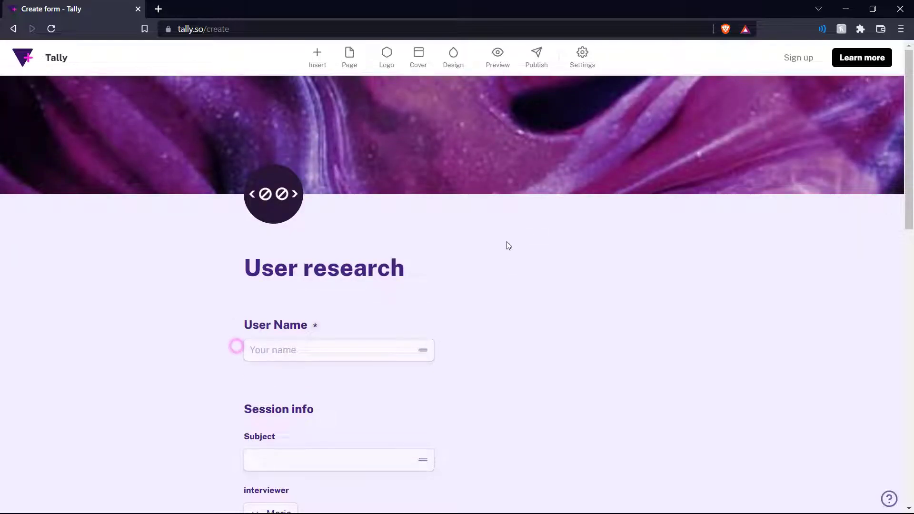
pyautogui.scroll(-10, 513, 234)
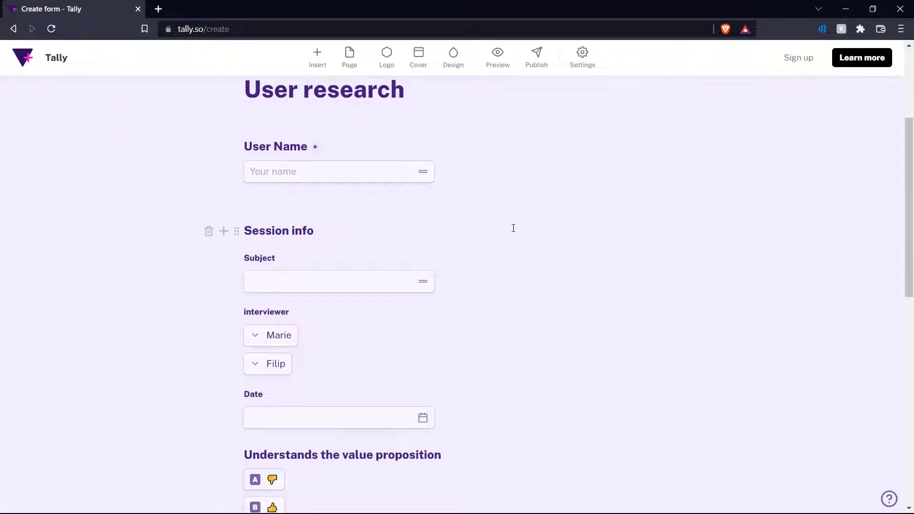
pyautogui.scroll(-5, 513, 228)
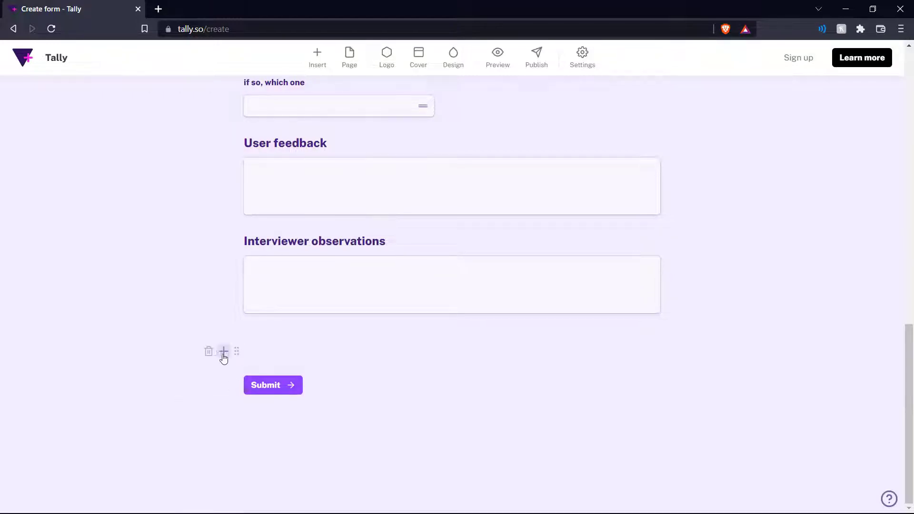
pyautogui.click(252, 352)
pyautogui.scroll(15, 400, 394)
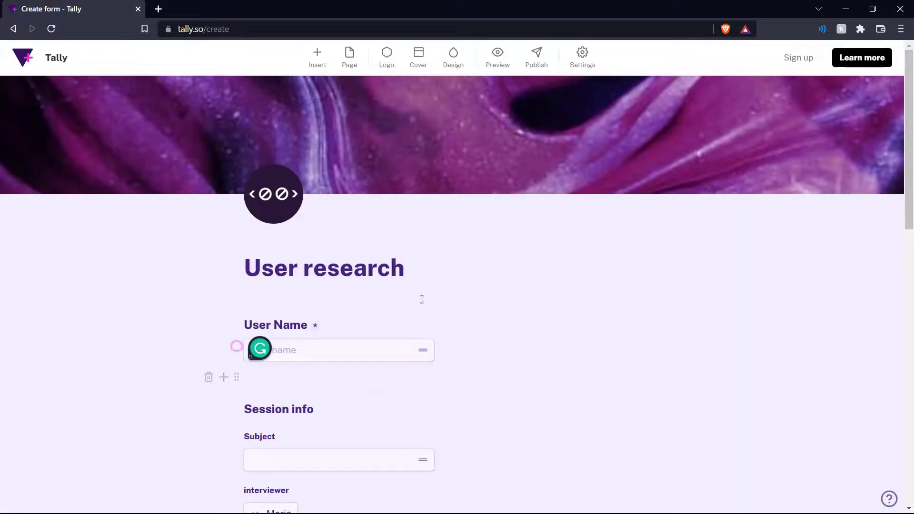
pyautogui.click(498, 60)
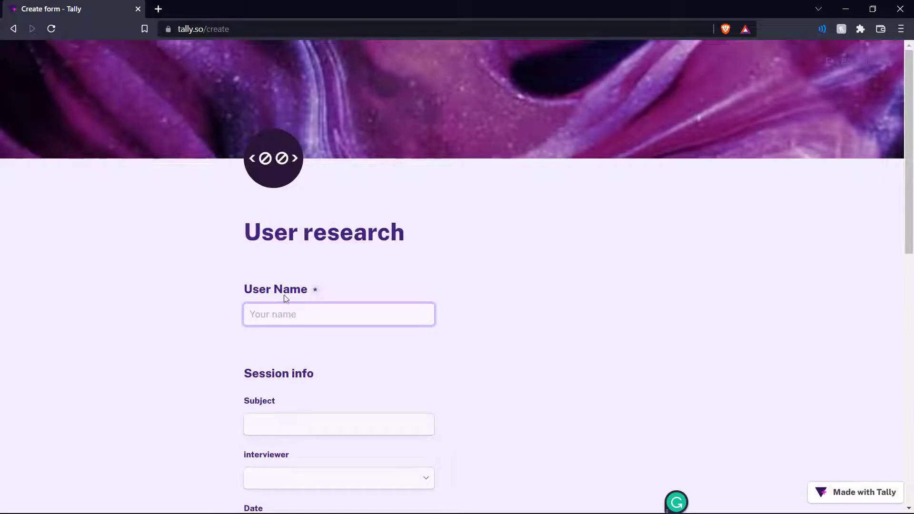
pyautogui.scroll(-8, 324, 289)
pyautogui.scroll(8, 323, 290)
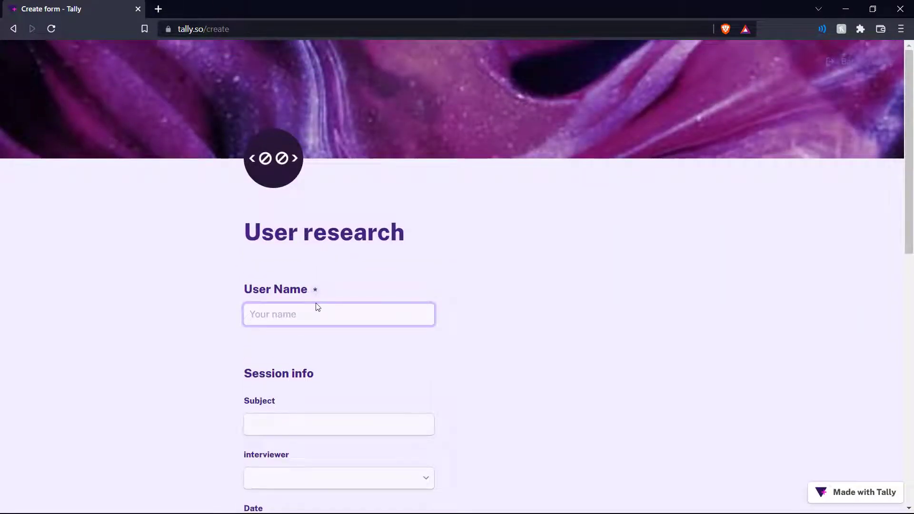
pyautogui.write('James')
pyautogui.scroll(-3, 315, 310)
pyautogui.click(315, 309)
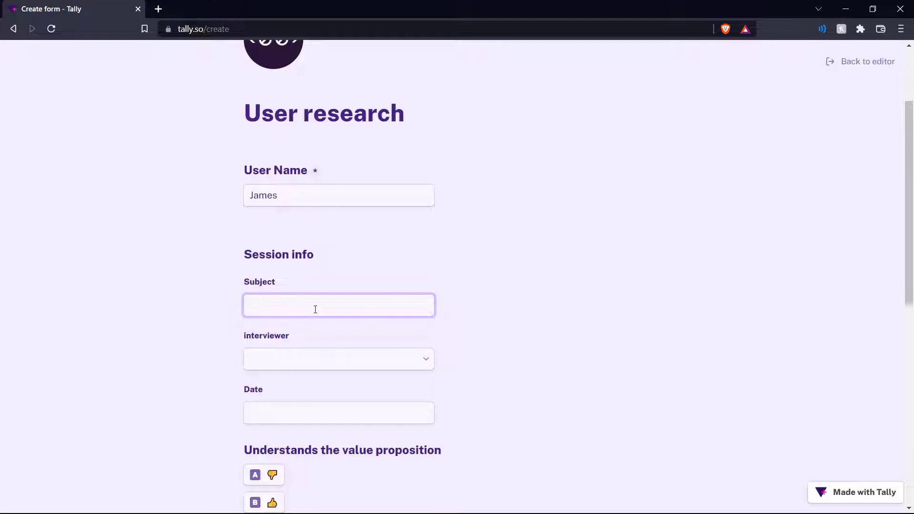
pyautogui.write('Webflow')
pyautogui.scroll(-5, 315, 309)
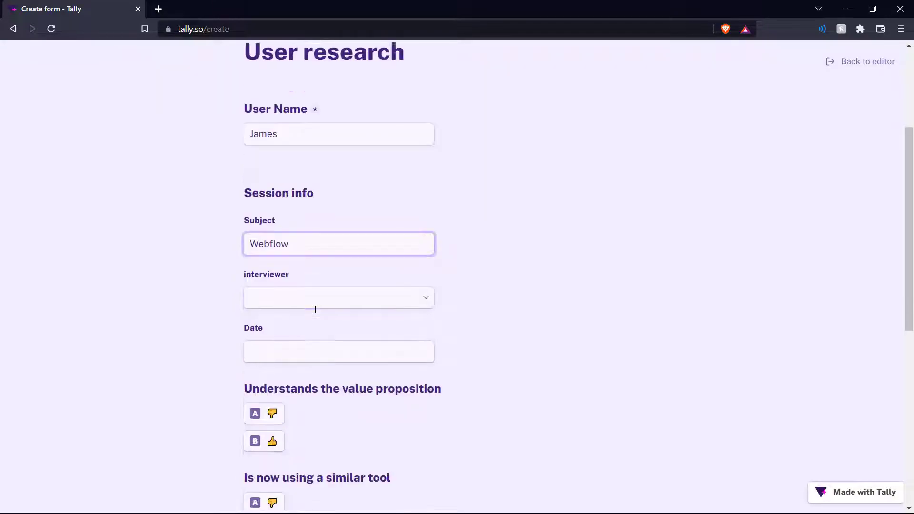
pyautogui.click(326, 240)
pyautogui.click(308, 265)
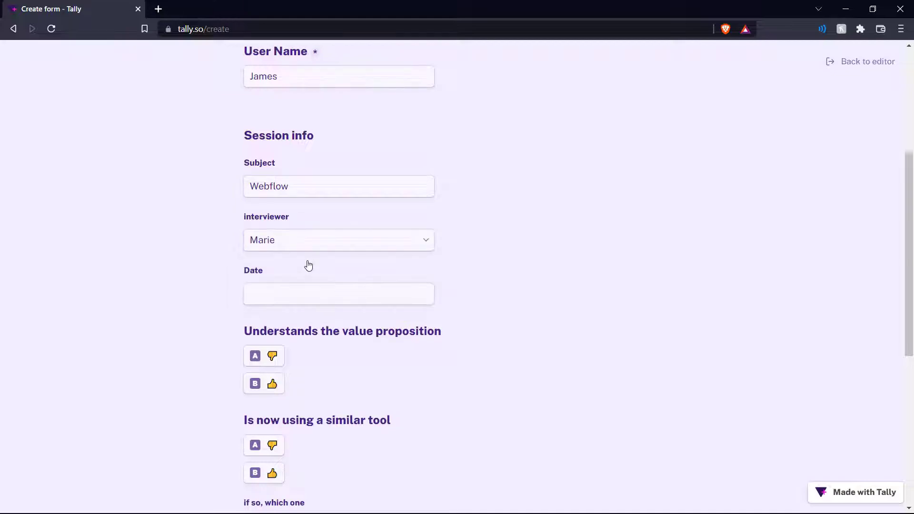
pyautogui.click(313, 293)
pyautogui.click(333, 412)
pyautogui.scroll(-3, 334, 266)
pyautogui.press('Tab')
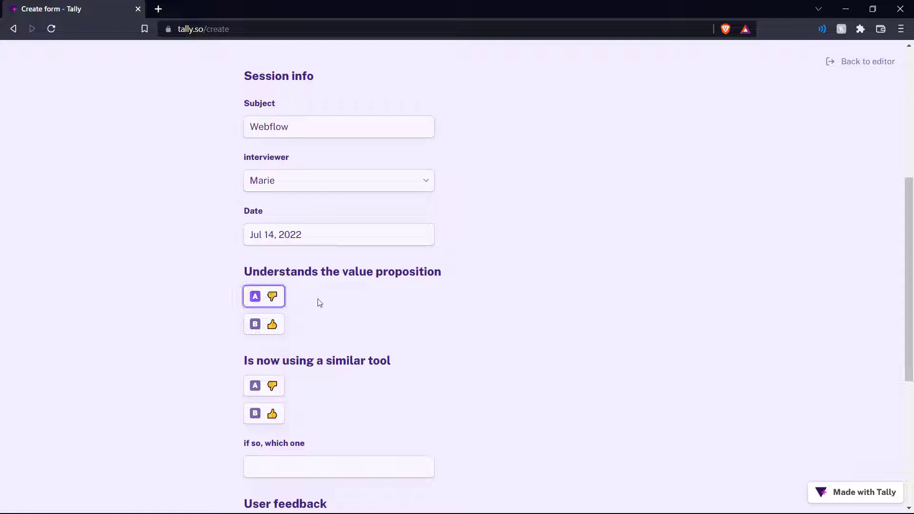
pyautogui.scroll(-2, 359, 290)
pyautogui.click(271, 295)
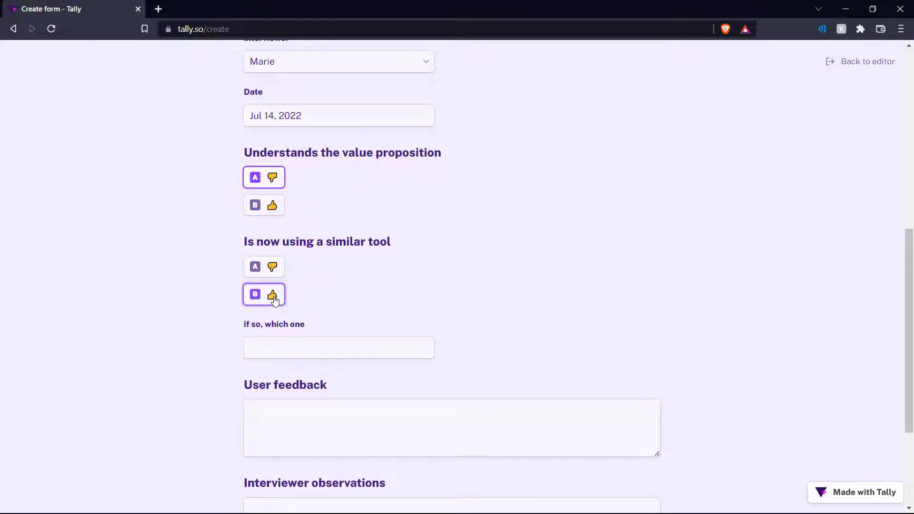
pyautogui.scroll(-3, 367, 293)
pyautogui.click(411, 253)
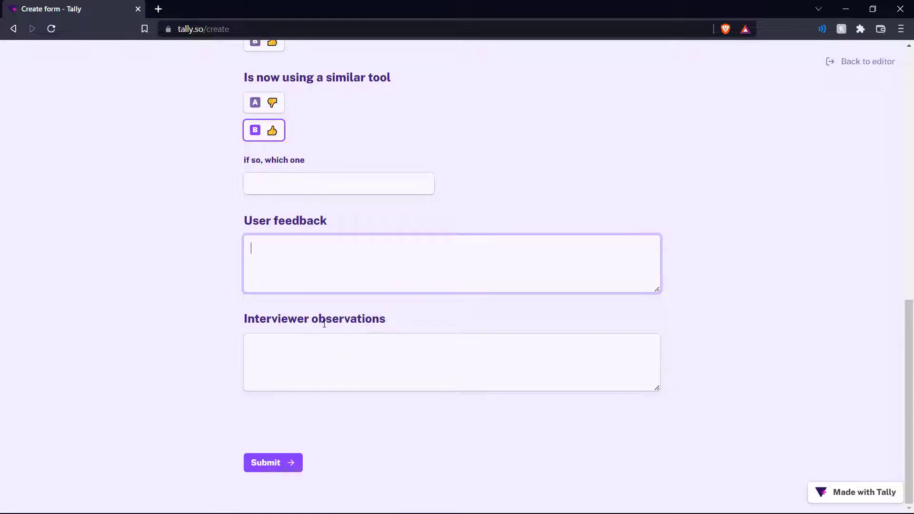
pyautogui.click(273, 465)
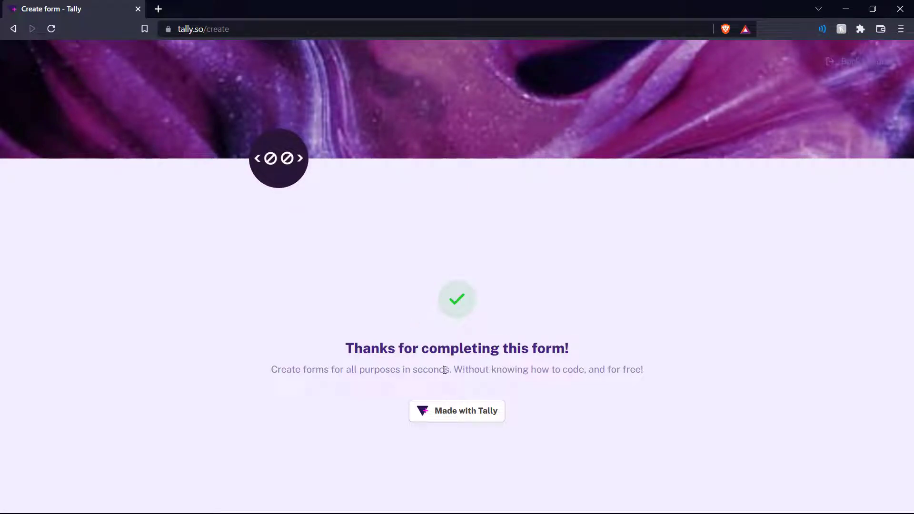
# - Leave the preview and return to the User research form editor
pyautogui.click(857, 61)
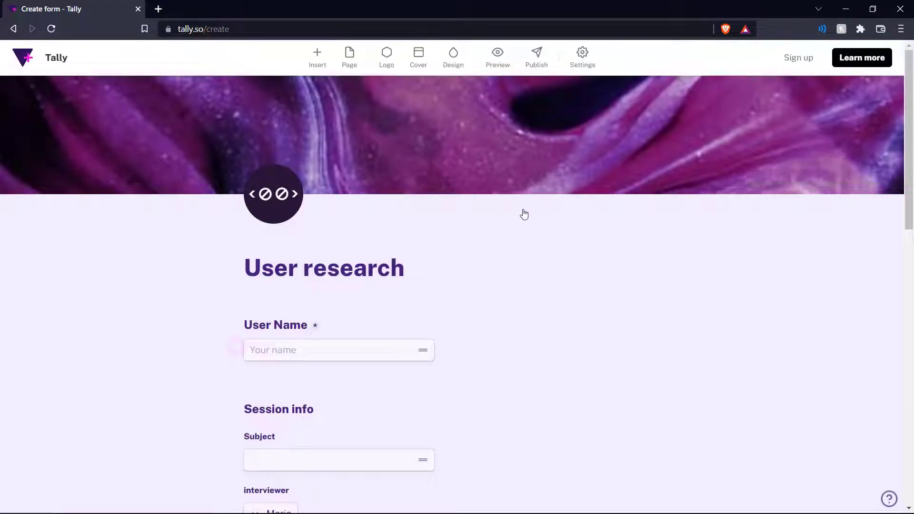
pyautogui.scroll(-15, 534, 243)
pyautogui.scroll(15, 533, 243)
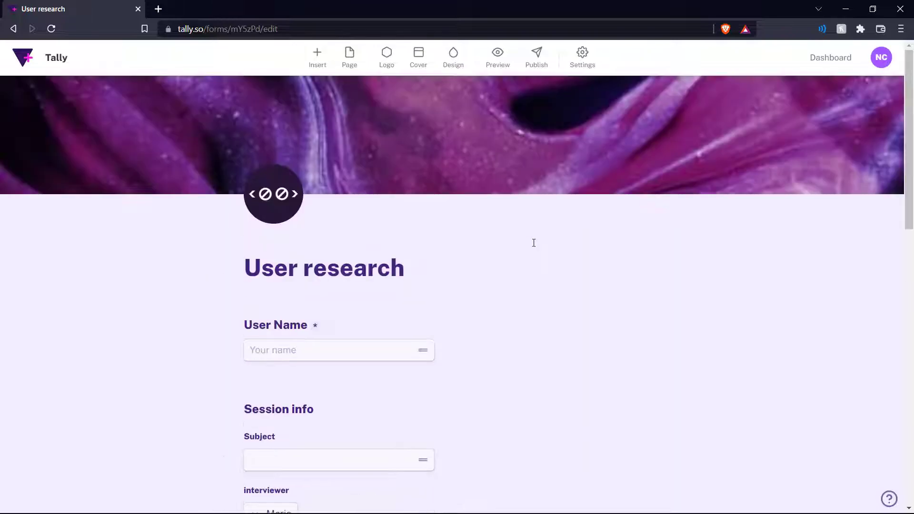
# - Publish the form and copy its public share link
pyautogui.click(536, 53)
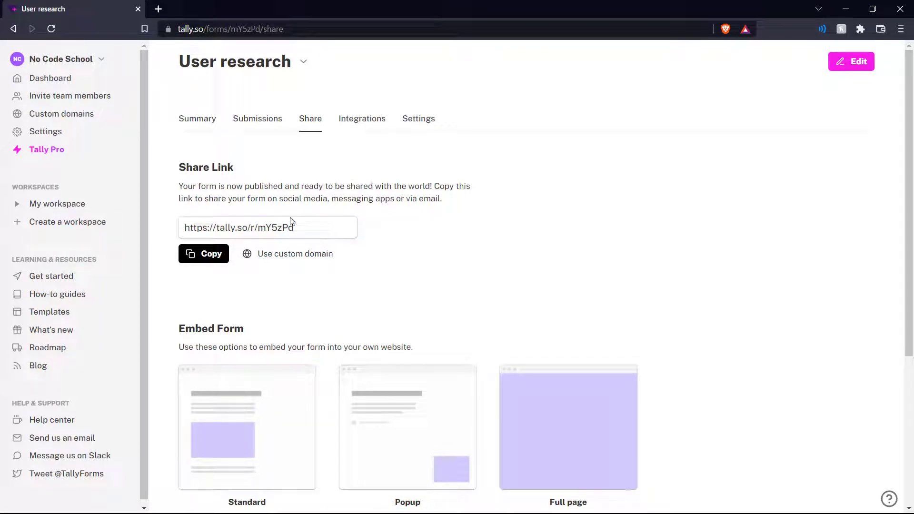
pyautogui.click(200, 265)
pyautogui.scroll(-3, 440, 269)
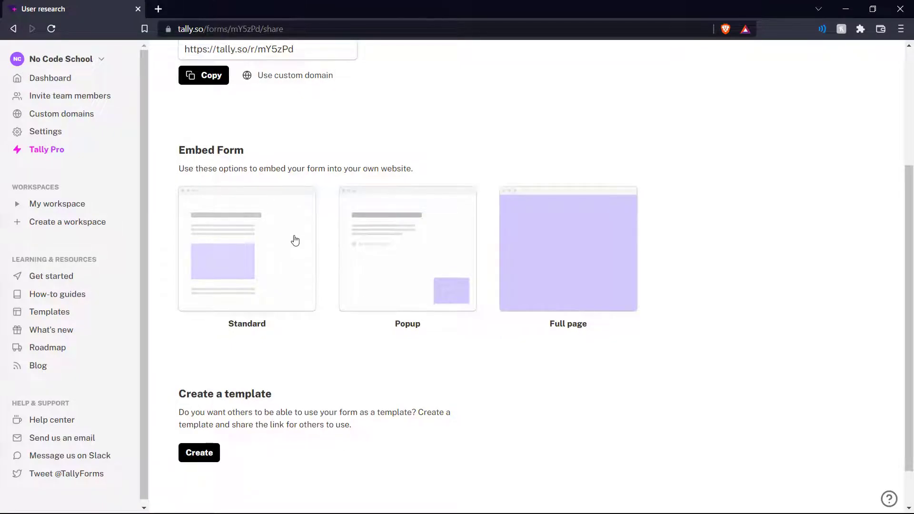
pyautogui.scroll(5, 399, 269)
pyautogui.click(830, 62)
pyautogui.scroll(-15, 502, 247)
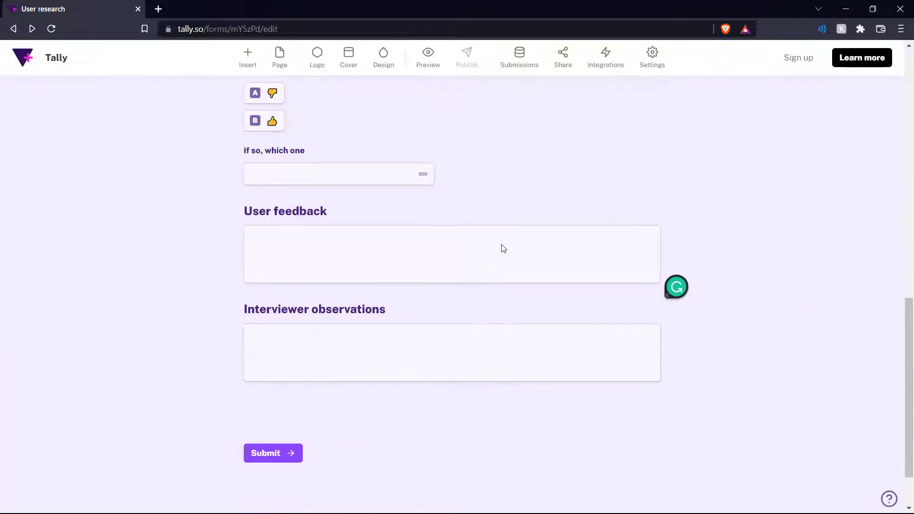
pyautogui.scroll(15, 501, 247)
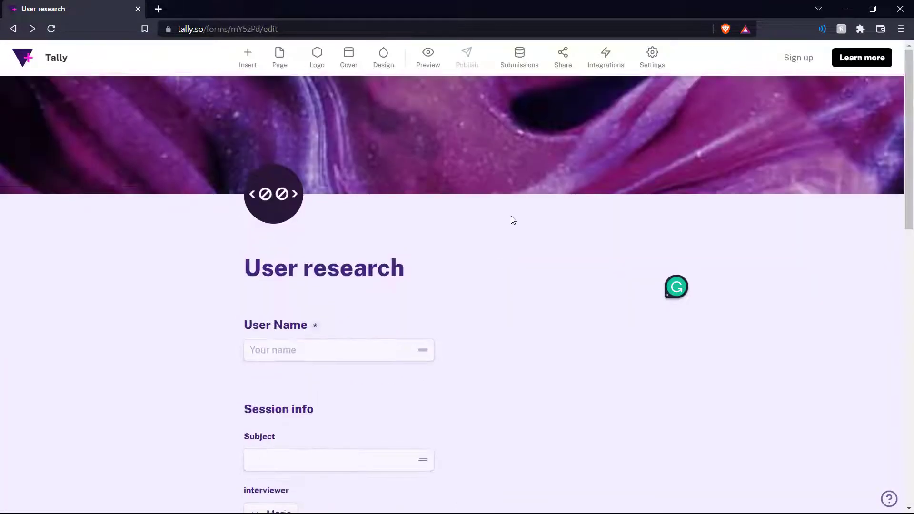
pyautogui.click(525, 64)
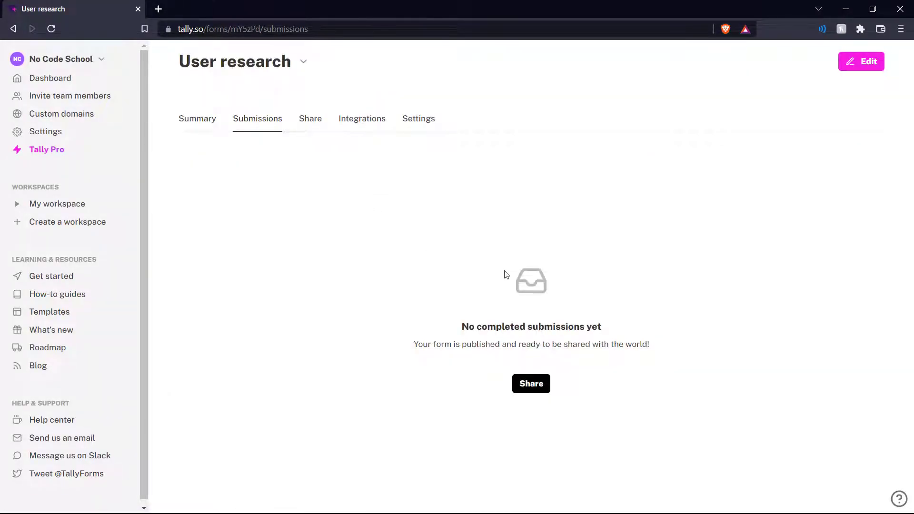
pyautogui.hotkey('alt', 'Left')
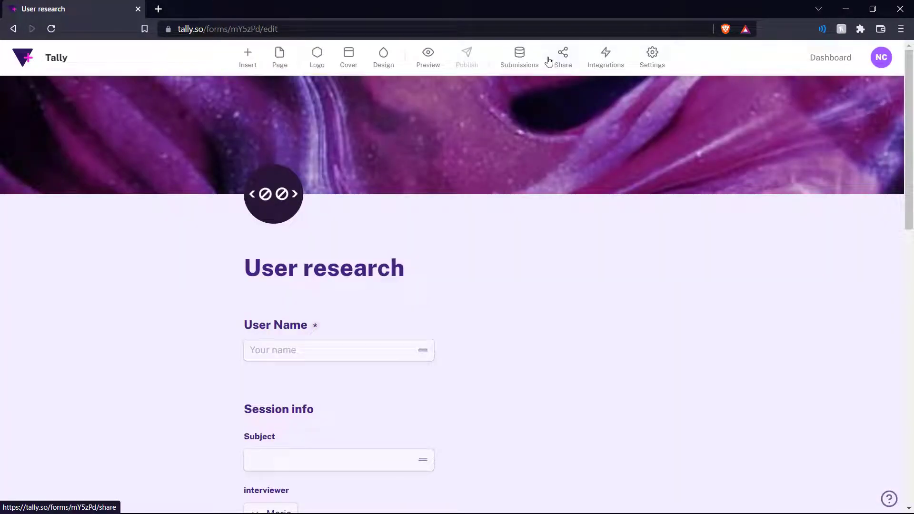
pyautogui.click(611, 59)
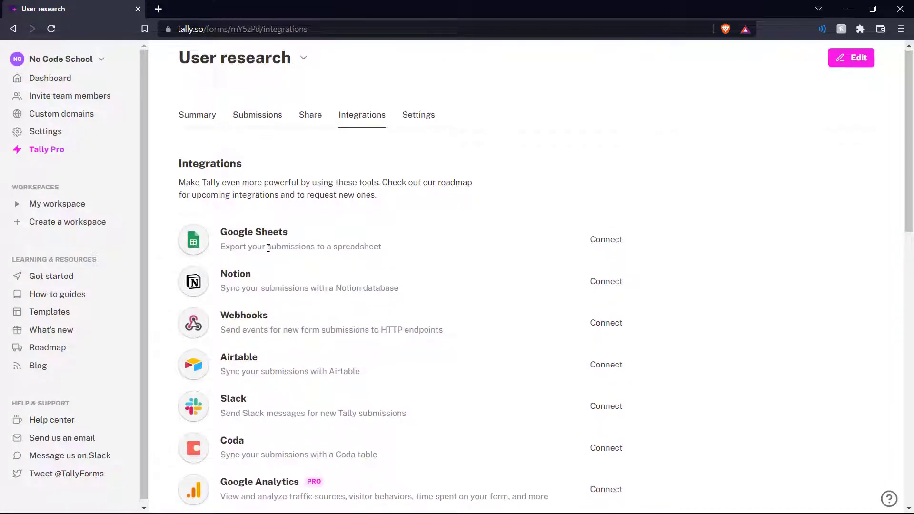
pyautogui.scroll(-1, 257, 261)
pyautogui.scroll(1, 519, 265)
pyautogui.click(834, 65)
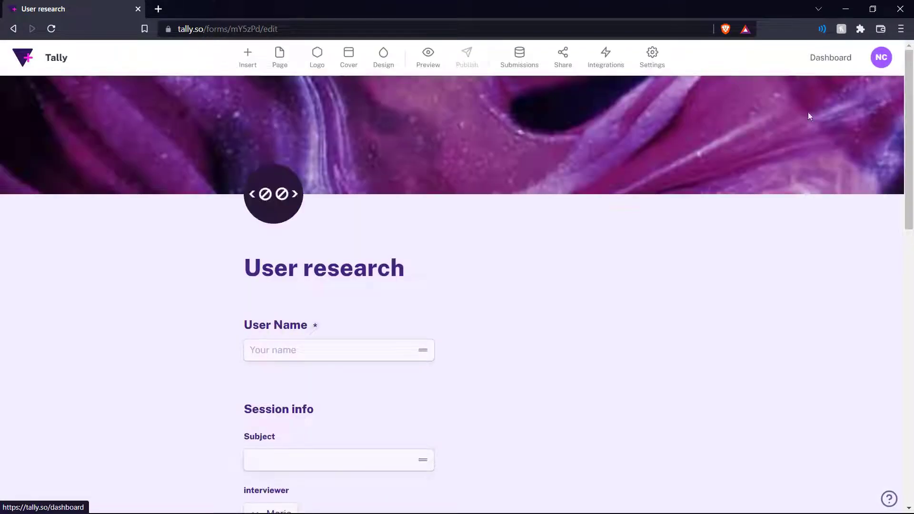